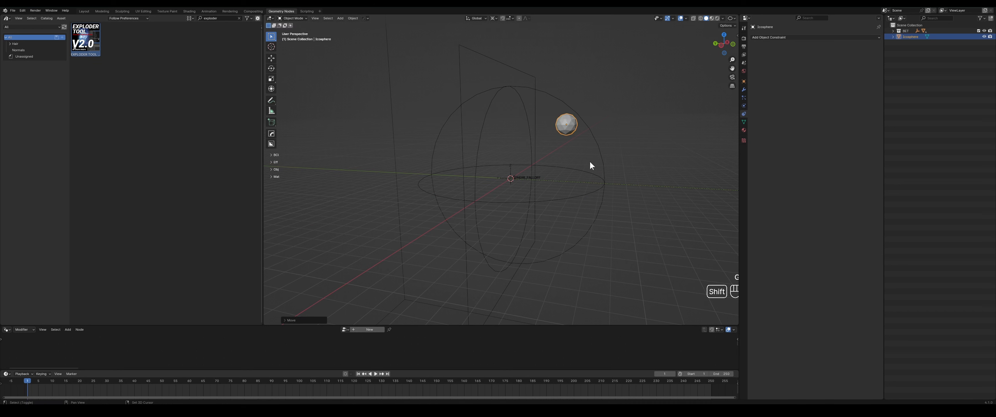
Duplicate the icosphere twice and spread the copies apart around the scene
key("shift+d")
left_click(492, 132)
key("shift+d")
left_click(514, 279)
middle_click_drag(514, 276, 511, 268)
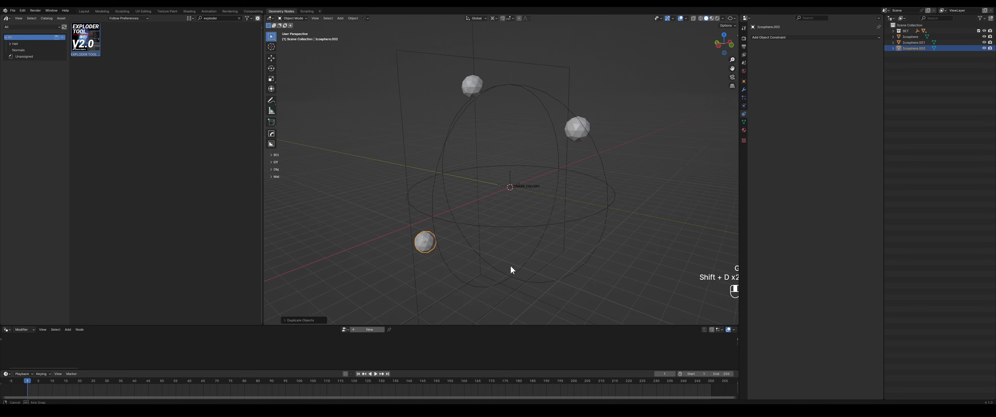
Add a monkey mesh and move it away from the scene origin
key("shift+a")
mouse_move(486, 256)
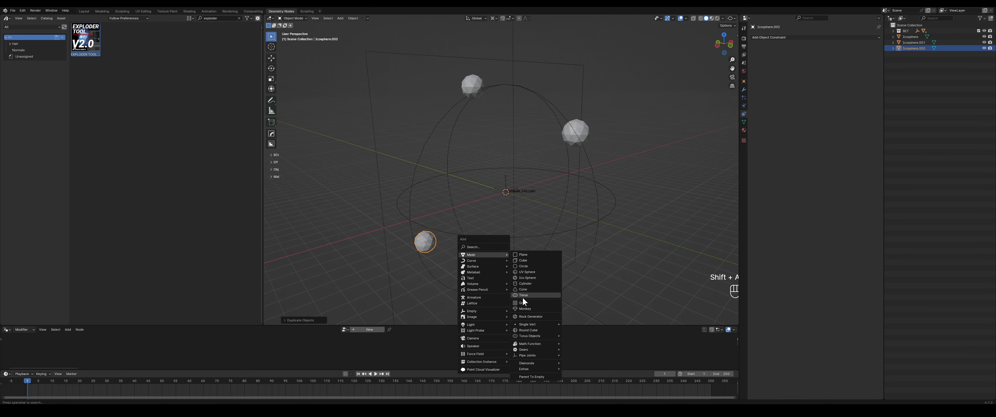
left_click(525, 309)
middle_click_drag(502, 224, 532, 228)
key("g")
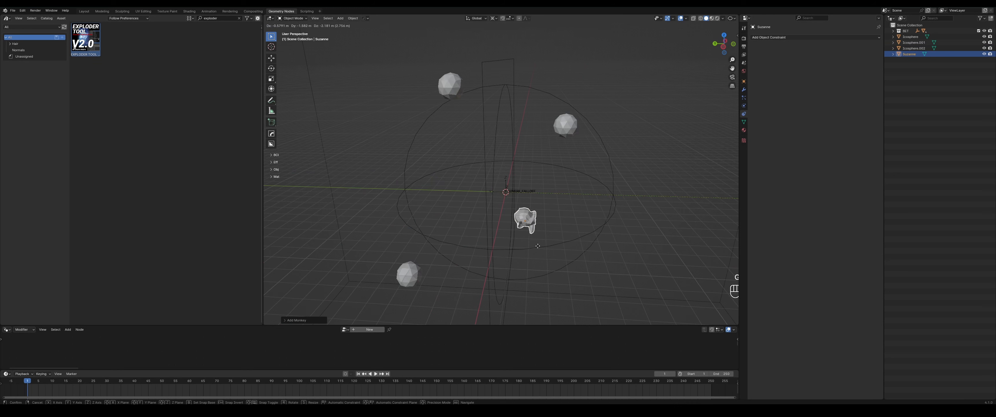
left_click(564, 254)
Make two duplicates of the monkey in different spots and reposition the first copy so the objects are spread out
key("shift+d")
left_click(478, 178)
middle_click_drag(520, 183, 454, 203)
key("shift+d")
left_click(420, 190)
middle_click_drag(422, 213, 478, 200, "shift")
left_click(501, 164)
key("g")
left_click(565, 156)
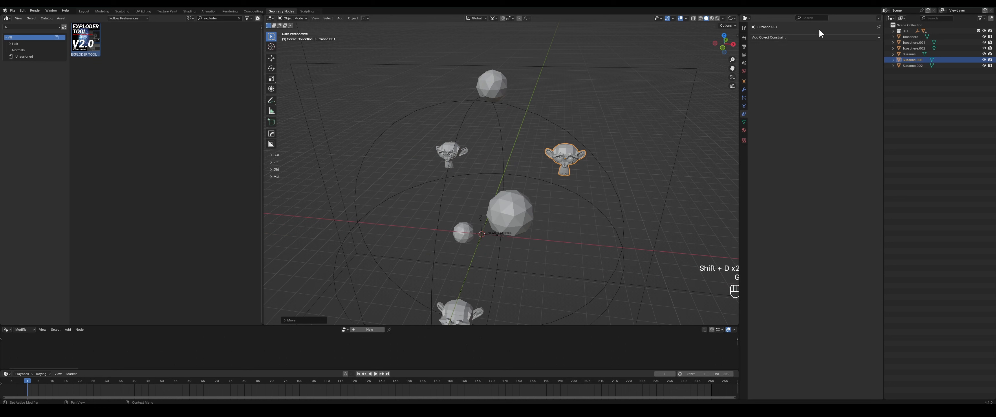
Set the viewport lighting to MatCap with the multicoloured normal-style material and deselect all objects
left_click(724, 18)
left_click(721, 46)
left_click(717, 59)
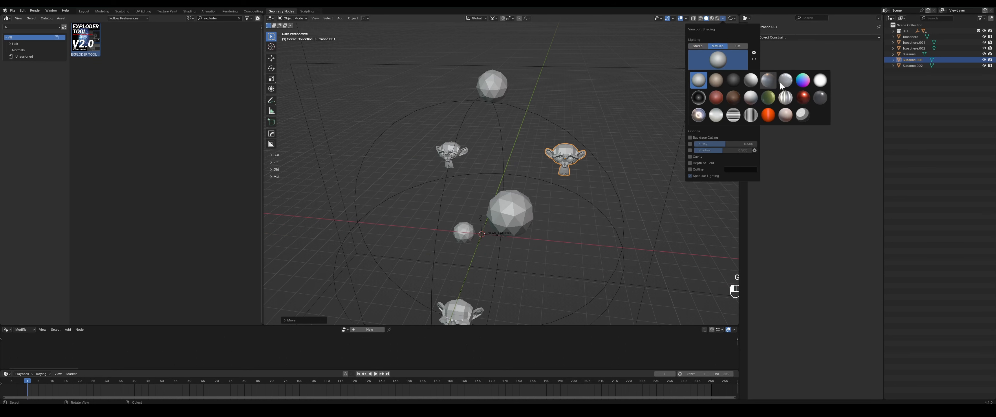
left_click(804, 81)
left_click(599, 240)
middle_click_drag(584, 251, 580, 227)
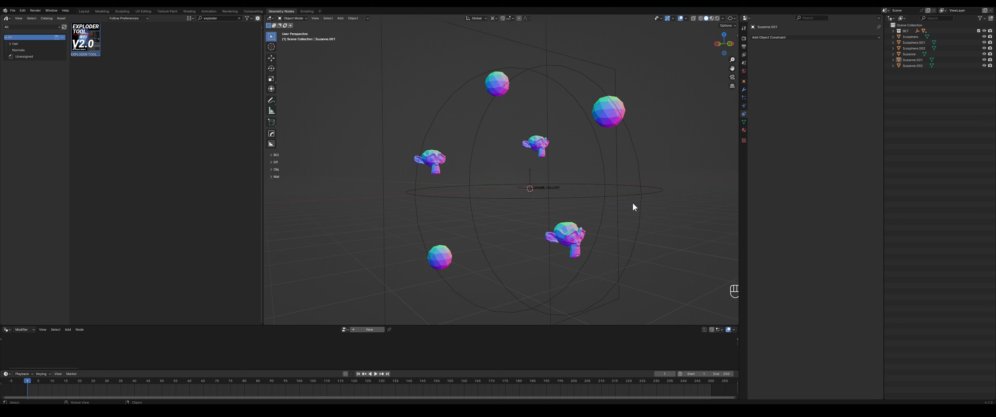
Move all six icospheres and monkeys into a new collection named OBJECTS and exclude it from the view layer
left_click_drag(907, 37, 907, 35)
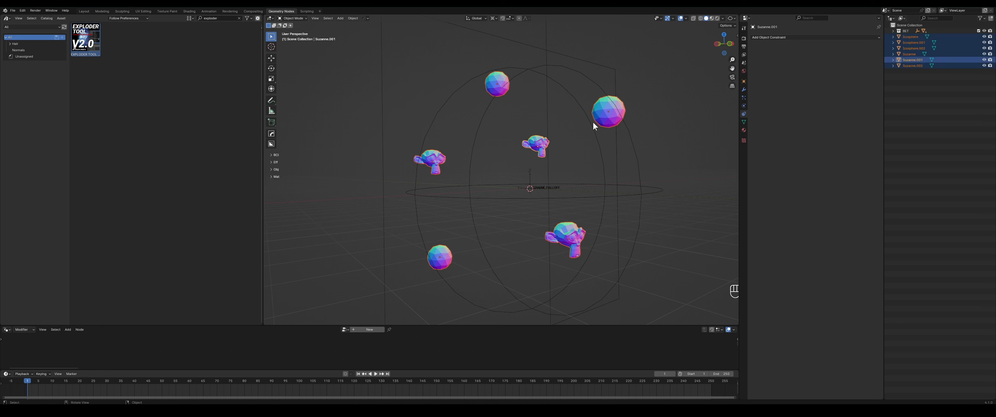
key("m")
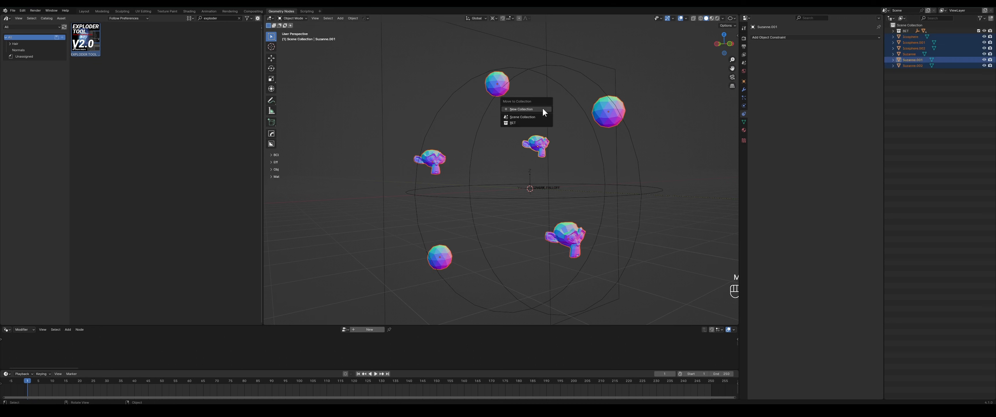
left_click(543, 107)
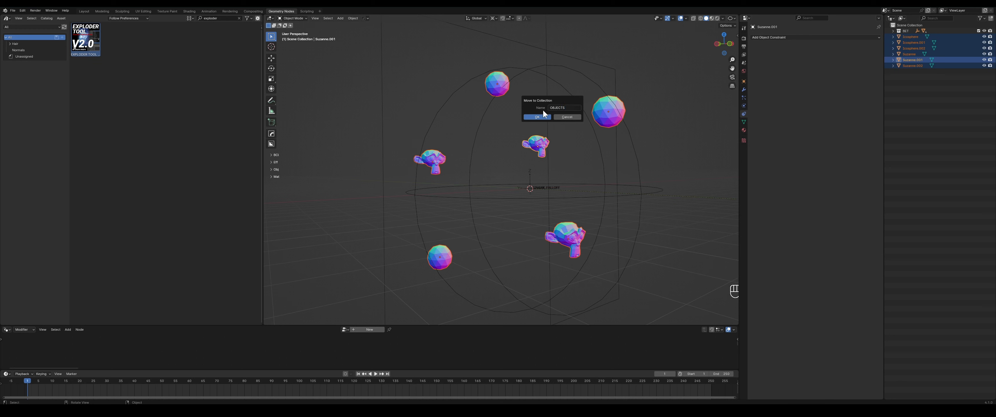
key("Return")
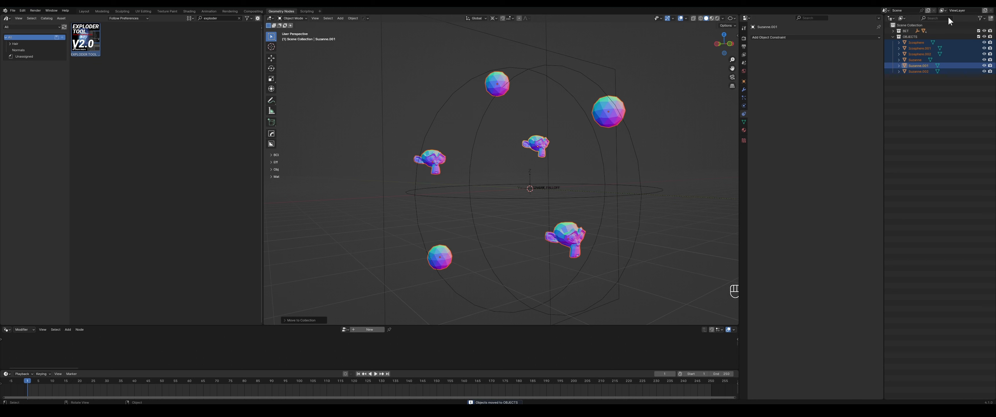
left_click(979, 37)
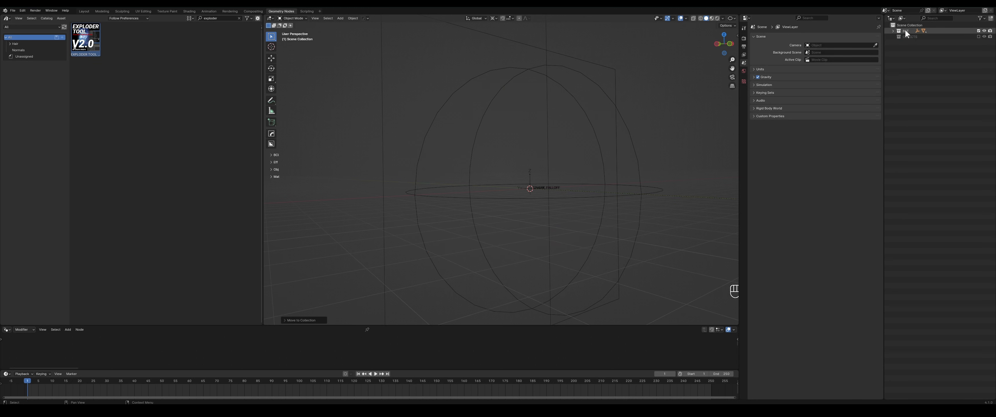
Assign the OBJECTS collection as Layer 1 in the collection selector of the exploder tool object's modifier
left_click(892, 31)
left_click(921, 37)
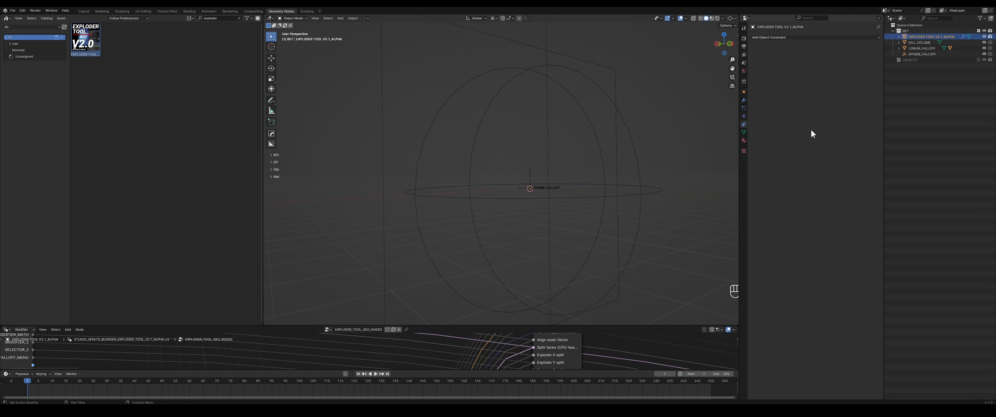
left_click(744, 100)
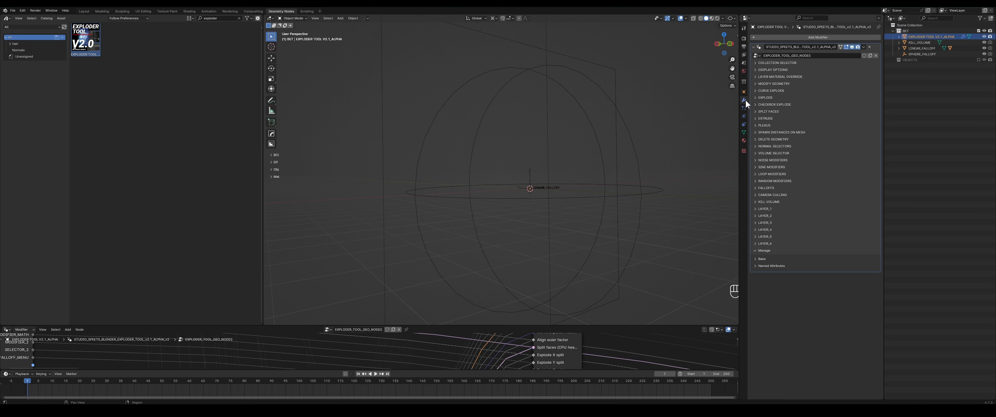
left_click(768, 63)
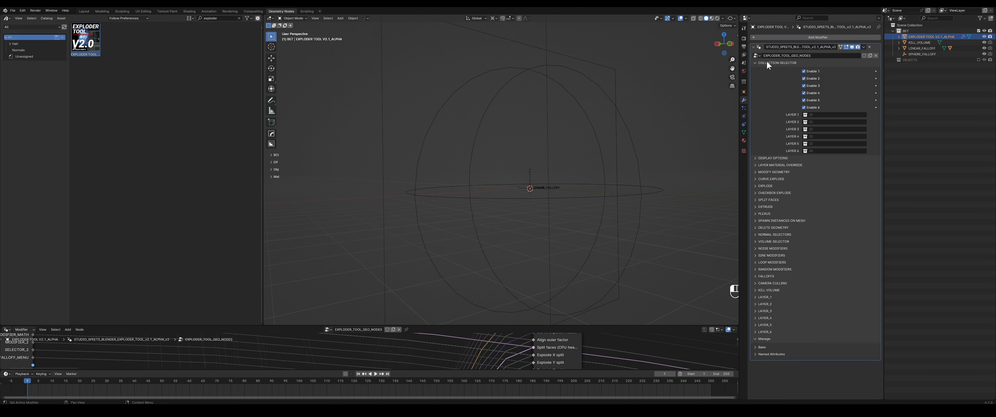
left_click(806, 116)
left_click(818, 129)
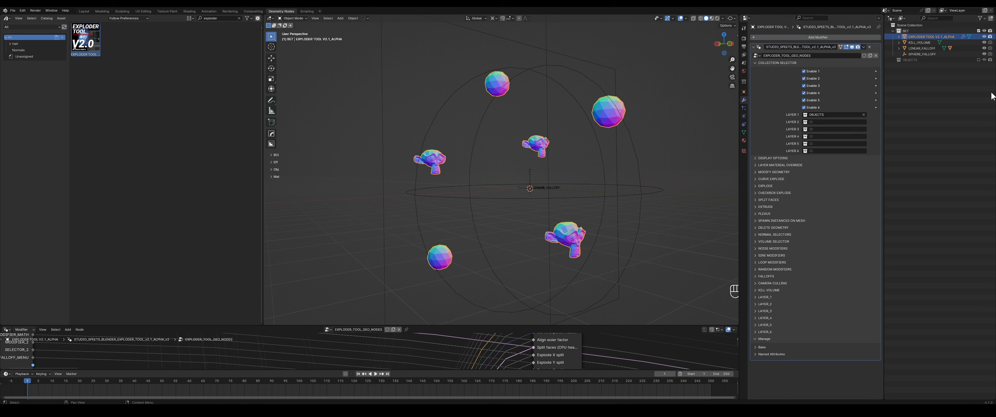
Switch the OBJECTS collection on and off in the view layer several times, leaving it excluded
left_click(978, 60)
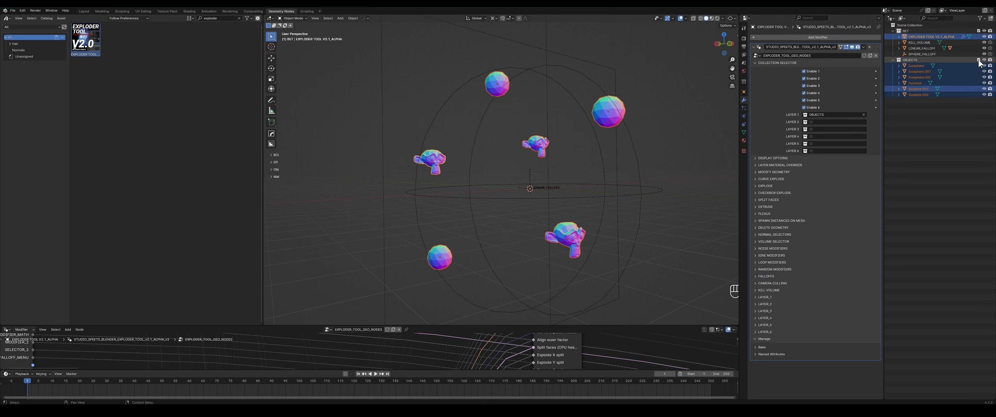
left_click(978, 60)
left_click(979, 60)
left_click(979, 60)
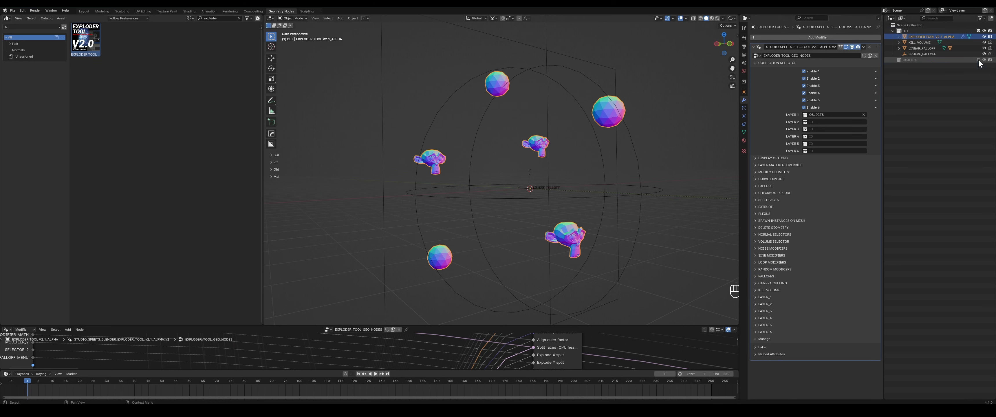
left_click(979, 59)
left_click(979, 60)
left_click(978, 60)
left_click(979, 60)
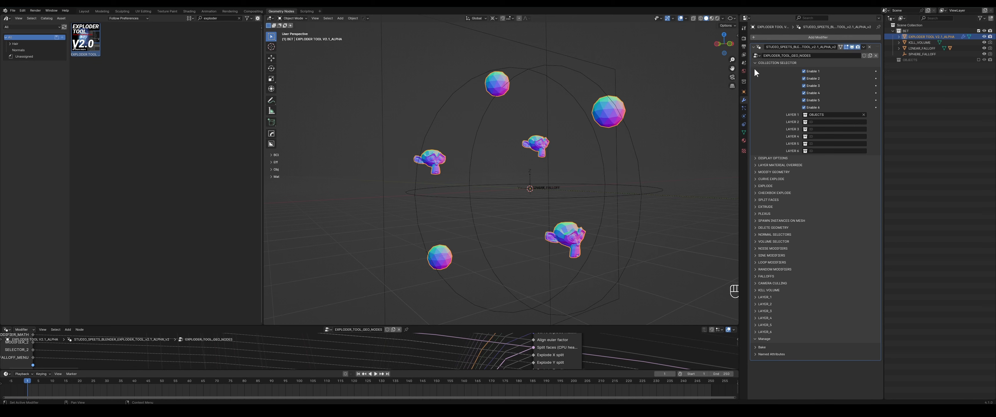
Add a NURBS path curve at the scene origin
key("shift+a")
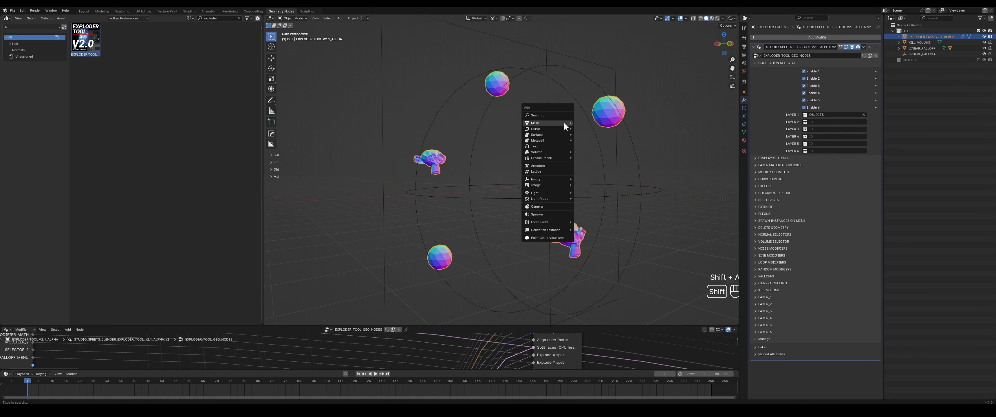
mouse_move(561, 126)
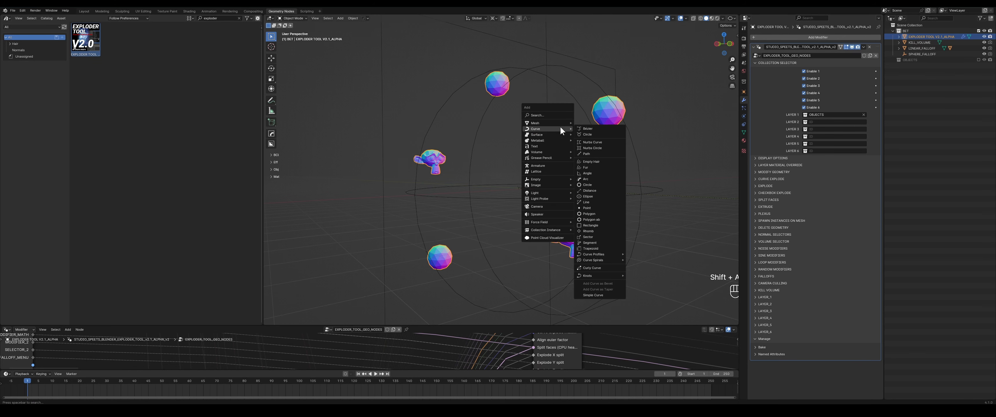
left_click(590, 153)
middle_click_drag(553, 172, 534, 191)
scroll(576, 202, "up", 3)
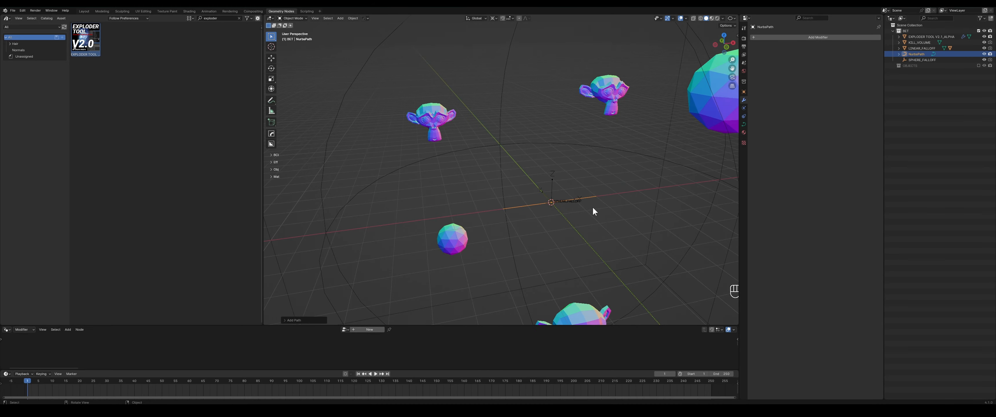
Rotate the path 90 degrees around the Z axis, apply its transform and show its transform values
key("r")
key("z")
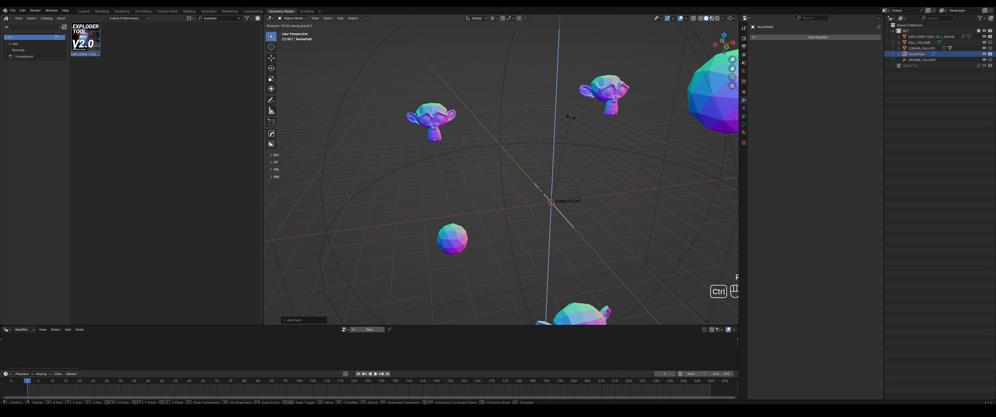
left_click(571, 116)
middle_click_drag(530, 198, 579, 206)
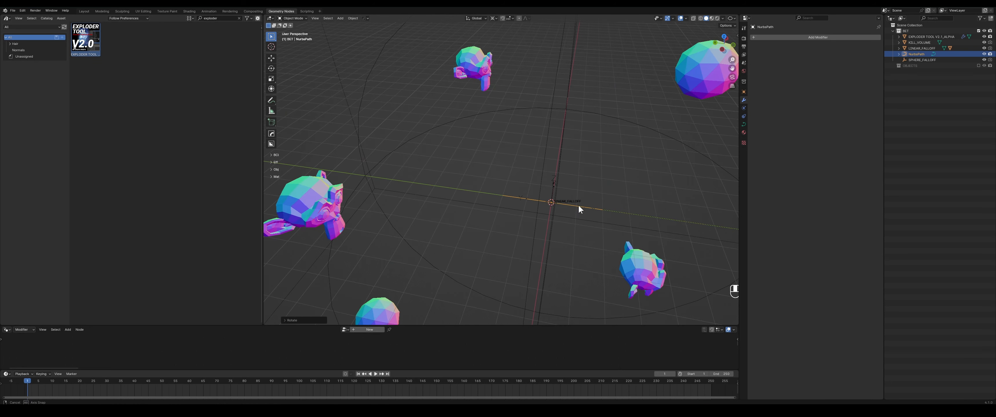
middle_click_drag(522, 145, 526, 200, "shift")
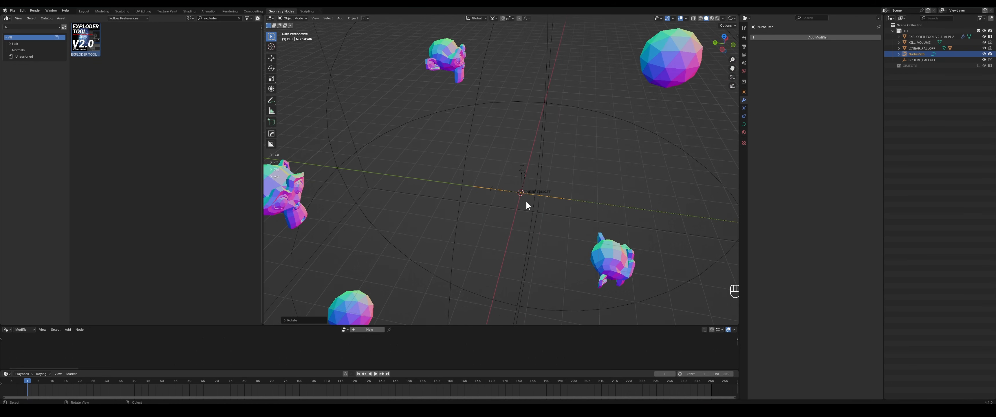
key("ctrl+a")
left_click(497, 184)
left_click(737, 39)
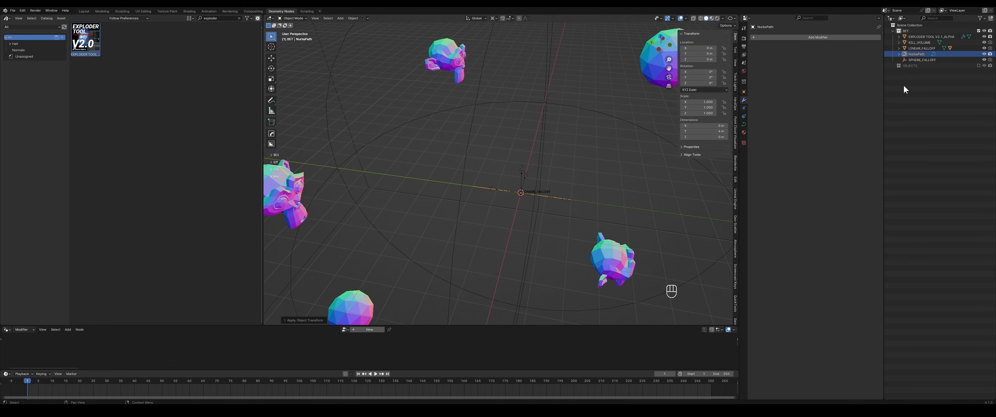
Set NurbsPath as the curve in the exploder tool's Curve Explode settings
left_click(923, 36)
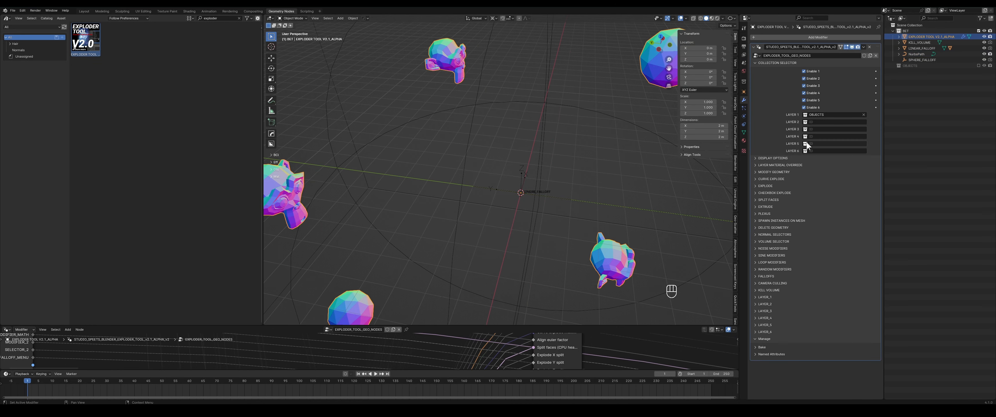
left_click(772, 179)
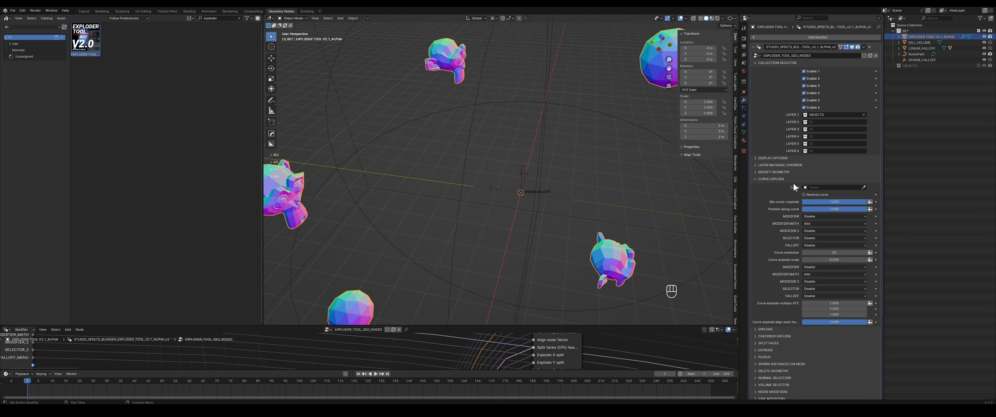
left_click(806, 186)
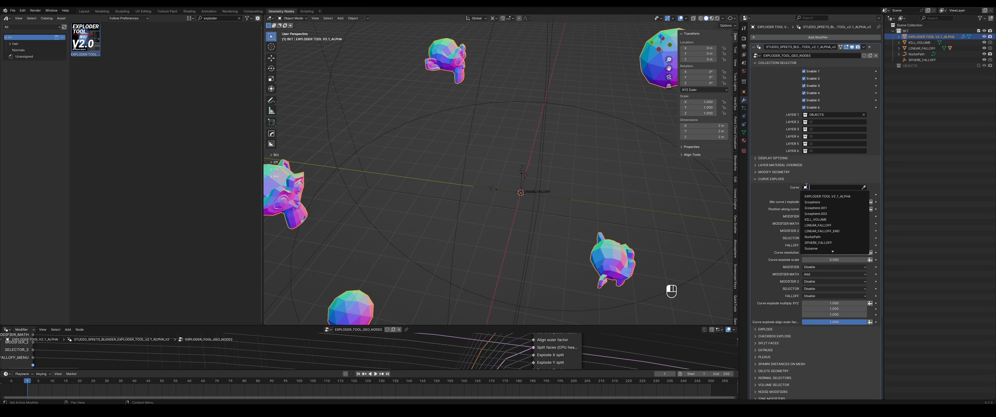
left_click(815, 237)
middle_click_drag(652, 230, 588, 239)
Reshape the path into an S-curve by raising its second control point about 2.3 m along Z and lowering the fourth
left_click(914, 54)
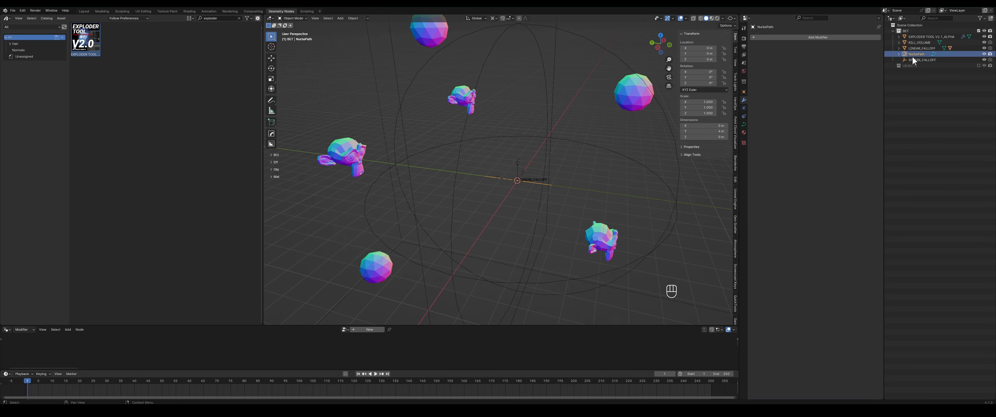
key("Tab")
scroll(520, 192, "up", 2)
left_click(502, 182)
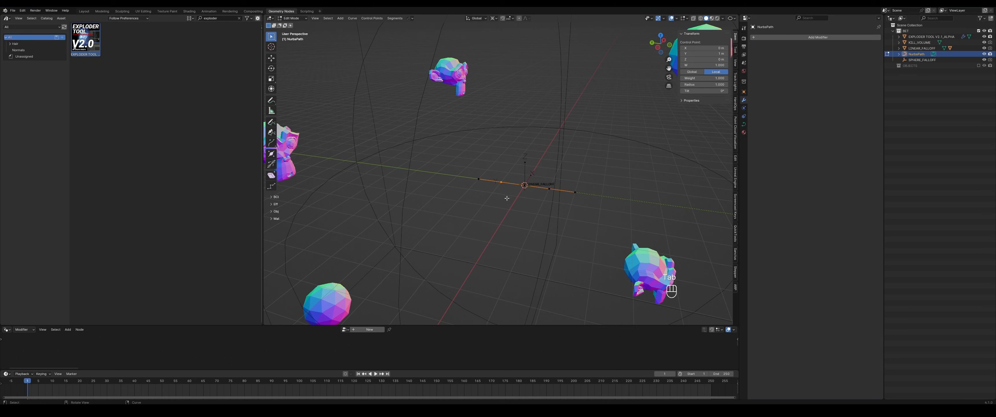
key("g")
key("z")
left_click(503, 140)
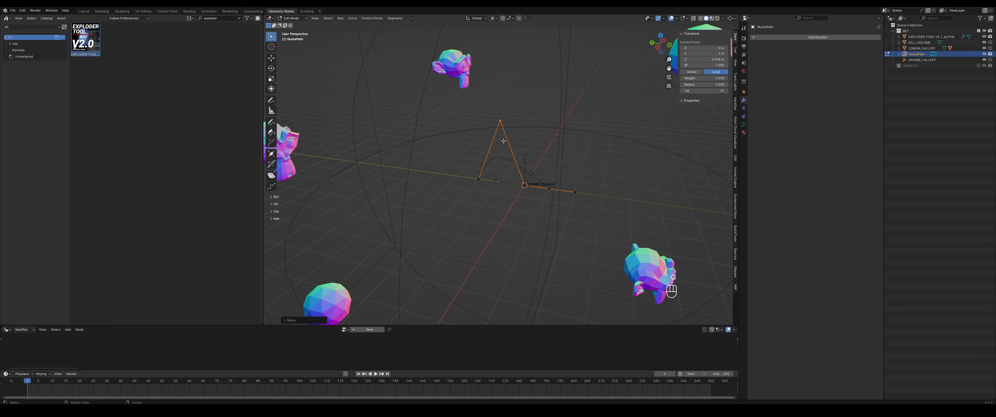
left_click(551, 193)
key("g")
key("z")
left_click(546, 237)
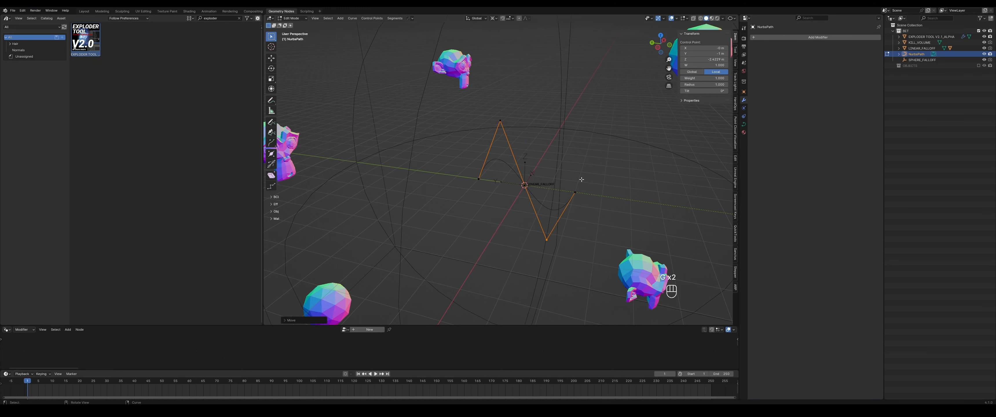
scroll(537, 206, "down", 4)
middle_click_drag(537, 205, 491, 184)
key("Tab")
Scale the path curve up about 2.4 times and reselect the exploder tool object
scroll(495, 186, "up", 2)
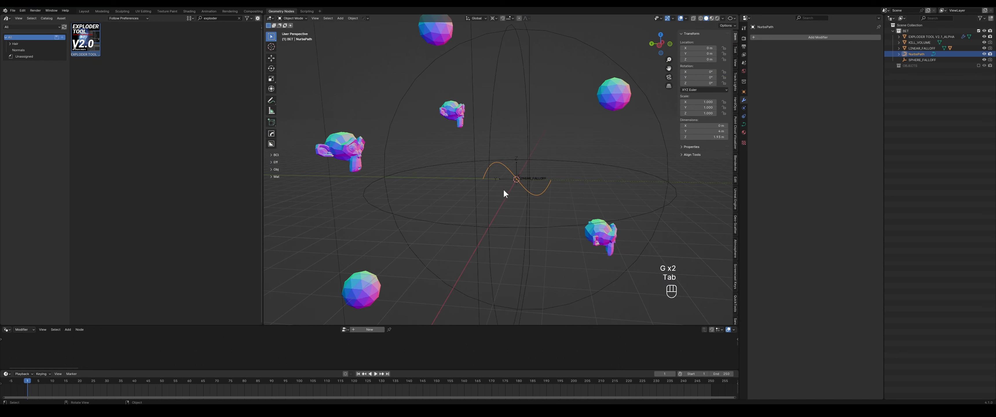
key("s")
left_click(620, 139)
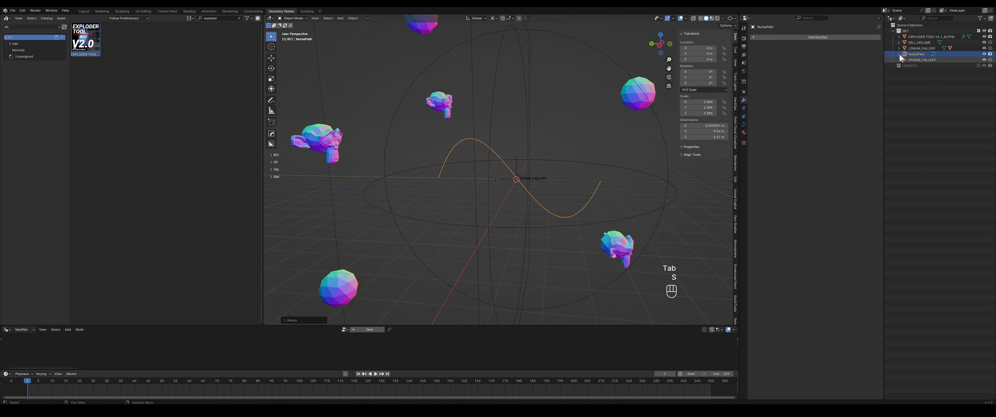
left_click(924, 36)
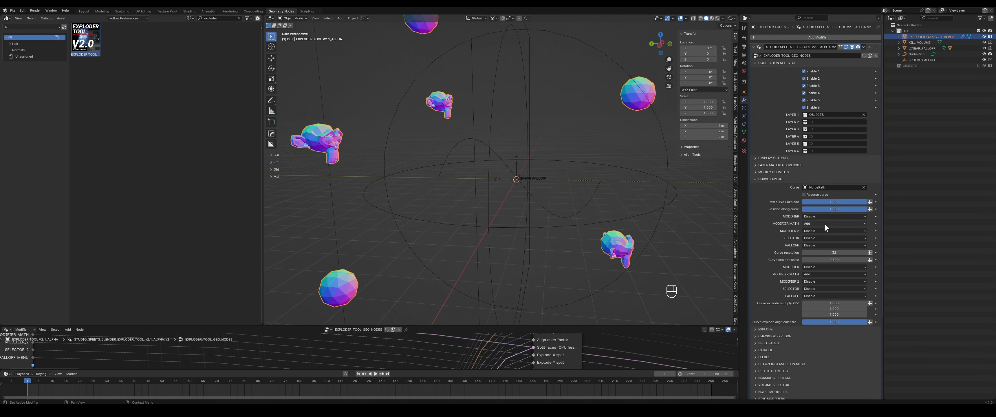
Lower the curve explode scale slightly and lengthen the NURBS path by moving both of its end control points outward
left_click_drag(834, 260, 813, 260)
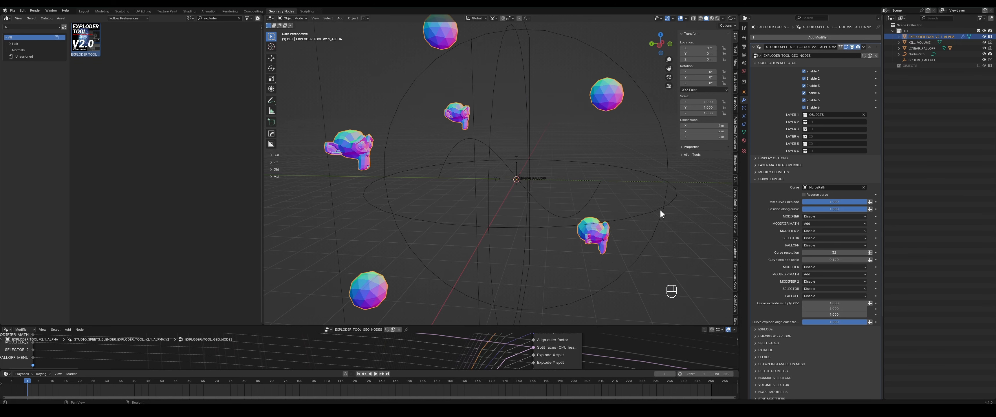
left_click(488, 142)
left_click(480, 140)
key("Tab")
left_click_drag(471, 66, 509, 95)
key("g")
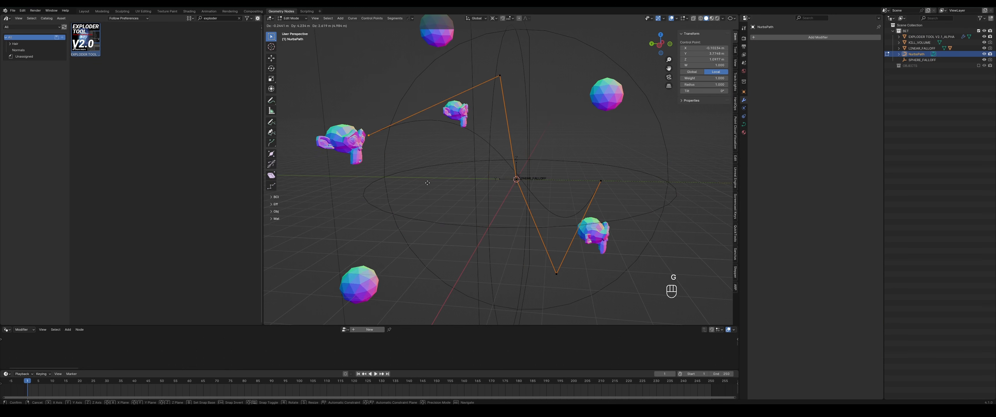
left_click(443, 194)
key("g")
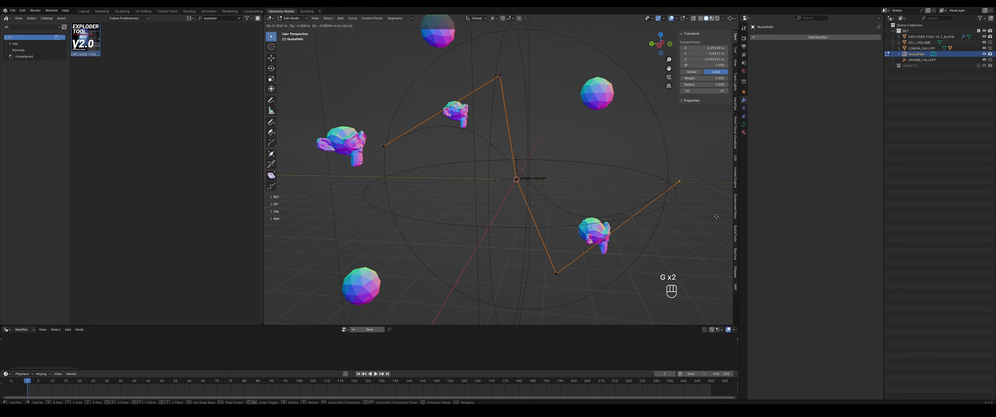
left_click(268, 215)
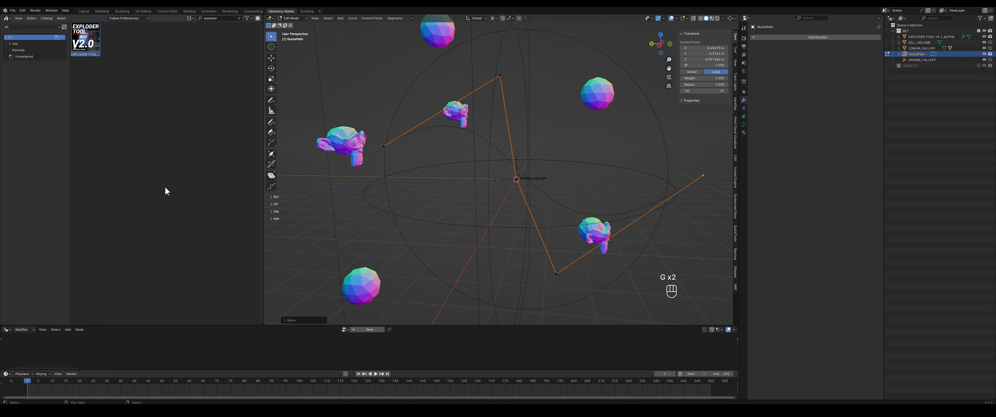
scroll(579, 205, "down", 4)
scroll(579, 205, "up", 1)
key("Tab")
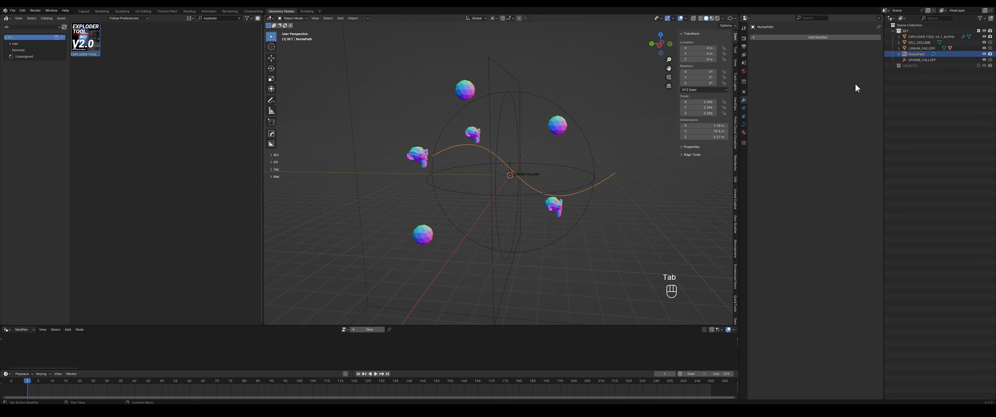
Set the exploder tool's curve explode scale to 1
left_click(923, 36)
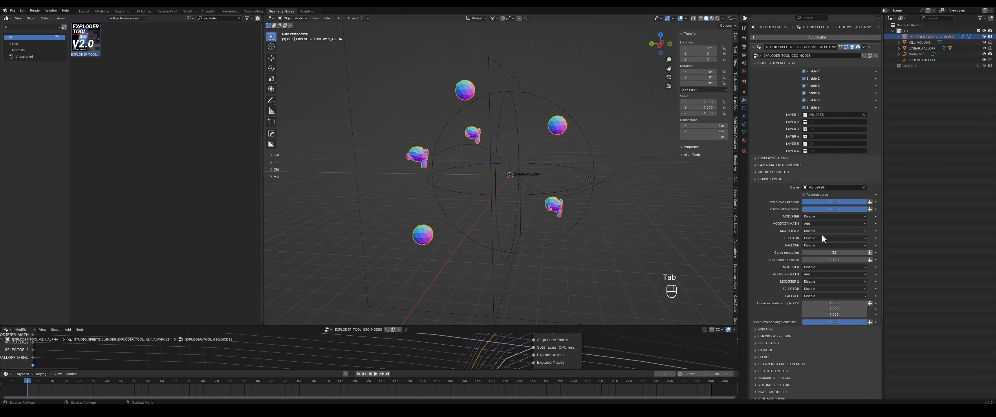
mouse_move(828, 260)
left_mouse_down()
mouse_move(797, 259)
mouse_move(812, 260)
left_mouse_up()
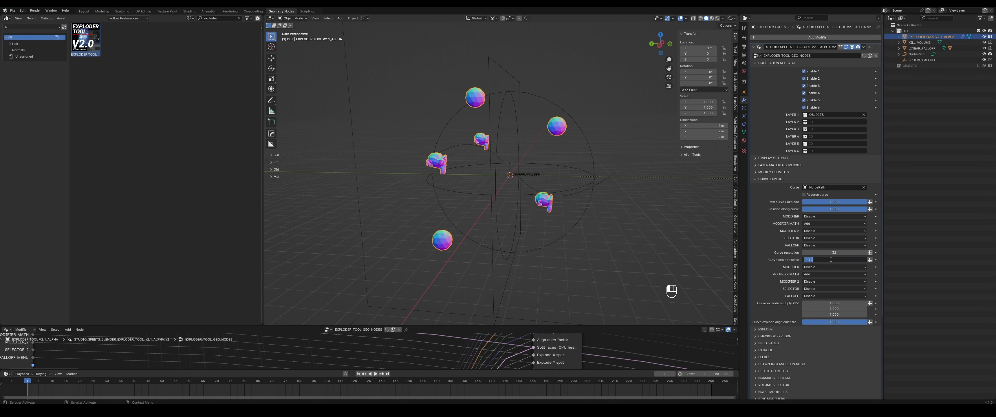
type("1")
key("Return")
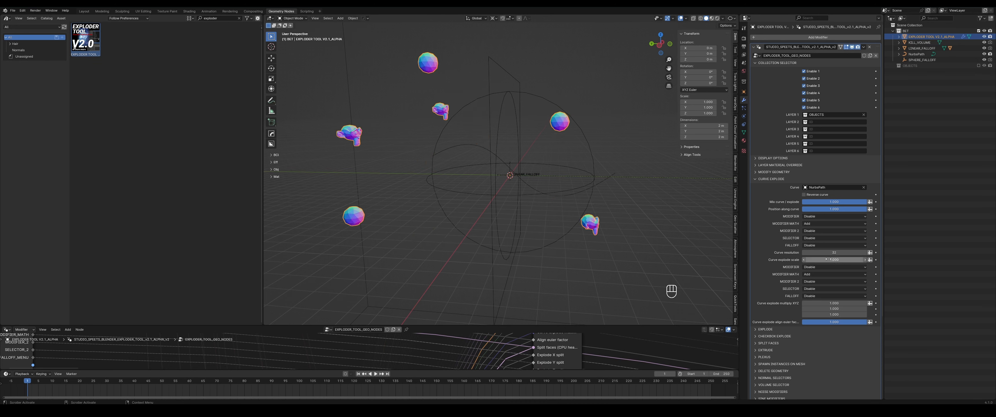
Drive Position along curve with V - Loop 1 during playback, with the position at 1.000 and Mix curve / explode at about half
left_click(812, 216)
left_click_drag(842, 209, 840, 209)
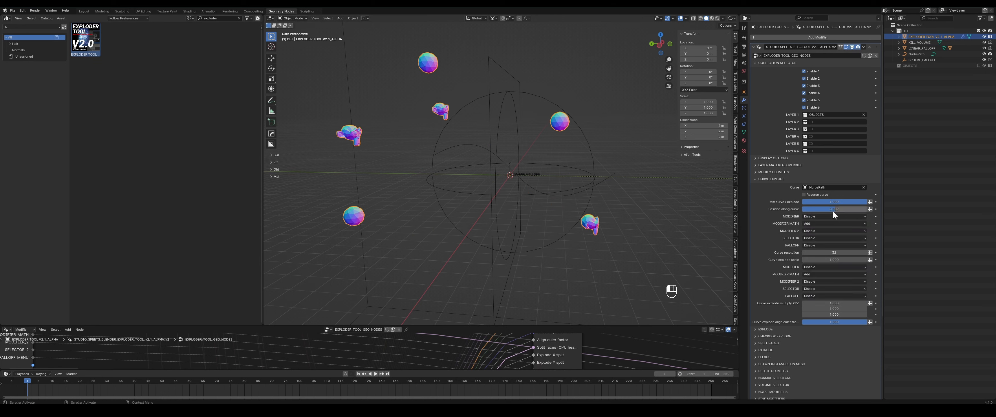
left_click(826, 216)
left_click(818, 261)
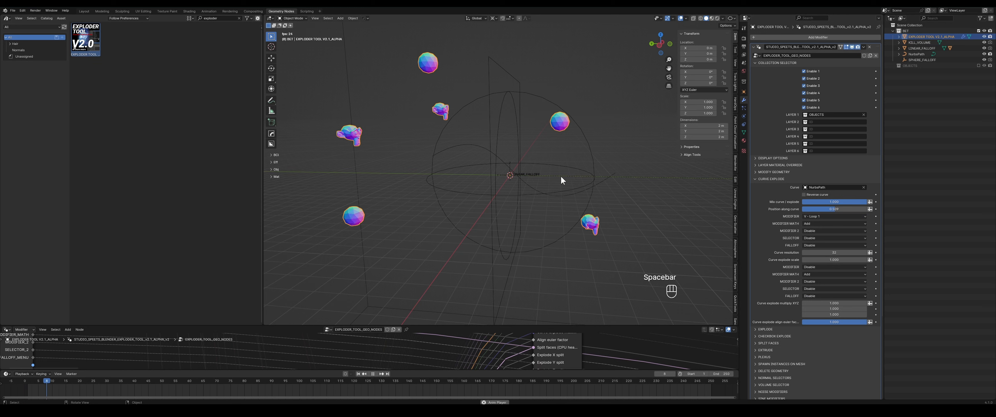
left_click_drag(827, 202, 877, 210)
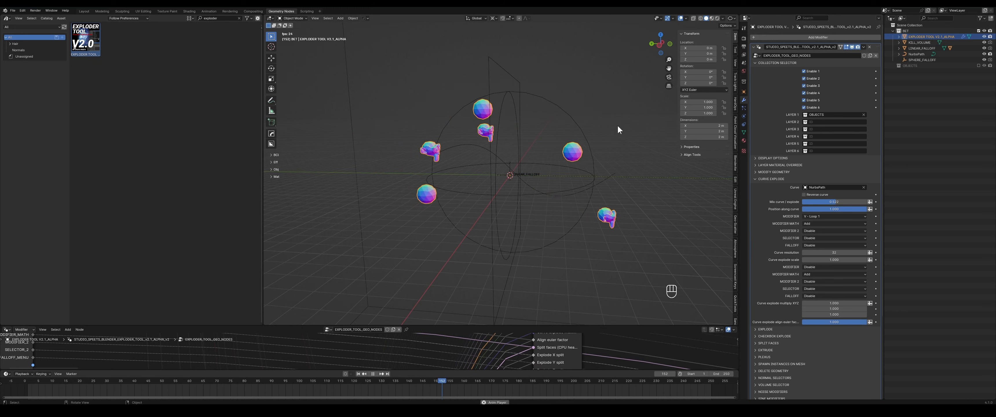
Raise the second control point of the NURBS path while the animation plays
left_click(479, 148)
key("Tab")
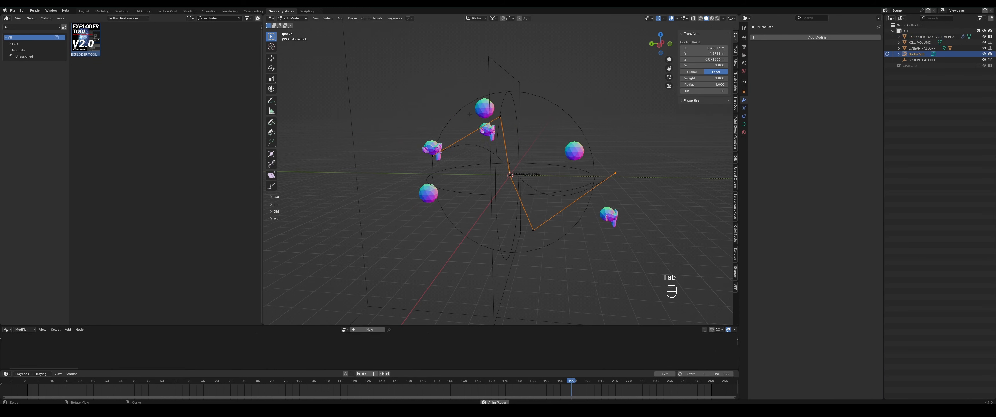
key("g")
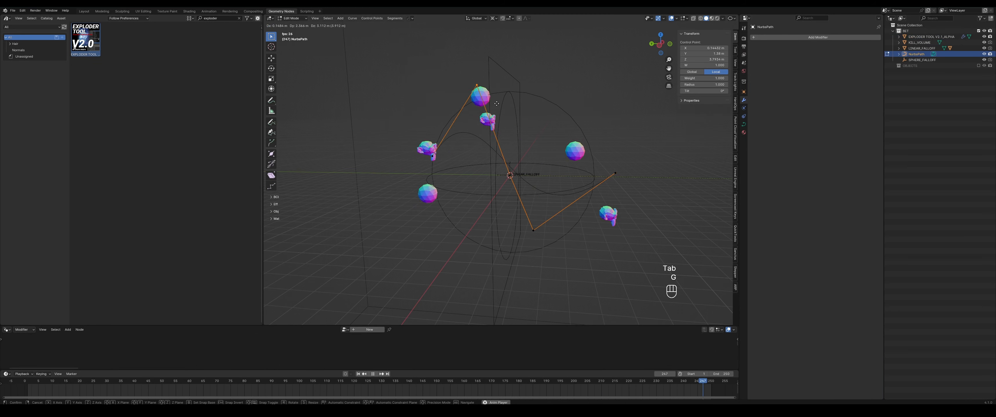
left_click(516, 49)
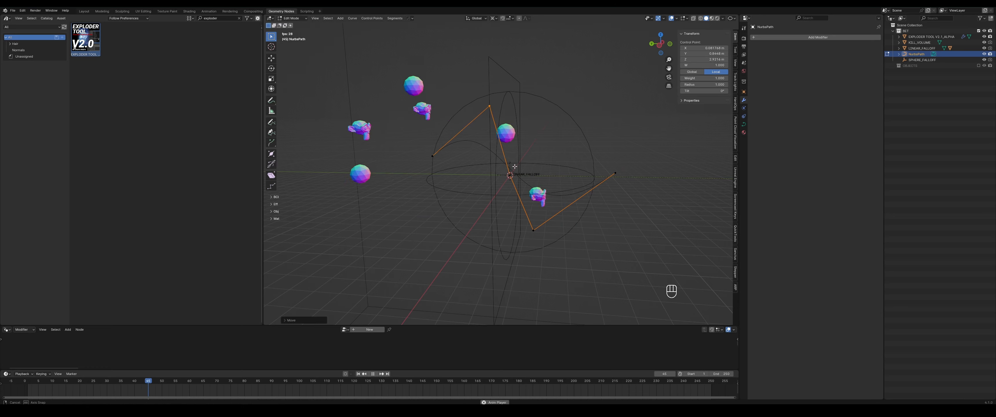
Pull the path's middle control point about 12 m sideways toward negative X
middle_click_drag(514, 117, 462, 145)
left_click_drag(466, 160, 515, 193)
key("g")
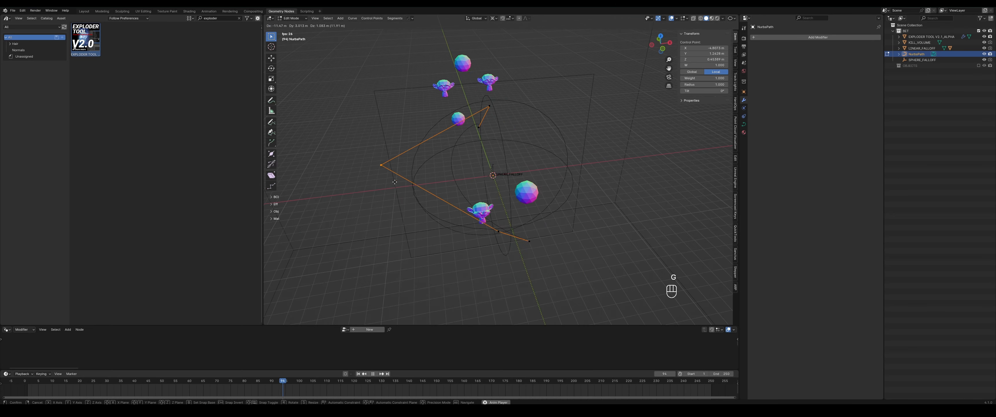
left_click(394, 183)
Move the path's last control point far out toward positive X and return to Object Mode
mouse_move(538, 193)
middle_mouse_down()
mouse_move(524, 169)
mouse_move(545, 180)
mouse_move(534, 187)
middle_mouse_up()
left_click_drag(498, 202, 521, 243)
key("g")
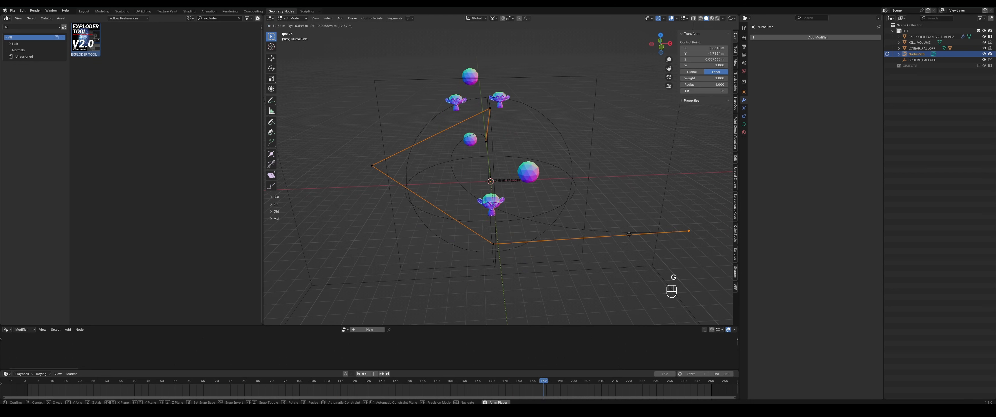
left_click(659, 246)
middle_click_drag(494, 193, 533, 186)
key("Tab")
scroll(526, 189, "down", 4)
middle_click_drag(469, 201, 500, 159, "shift")
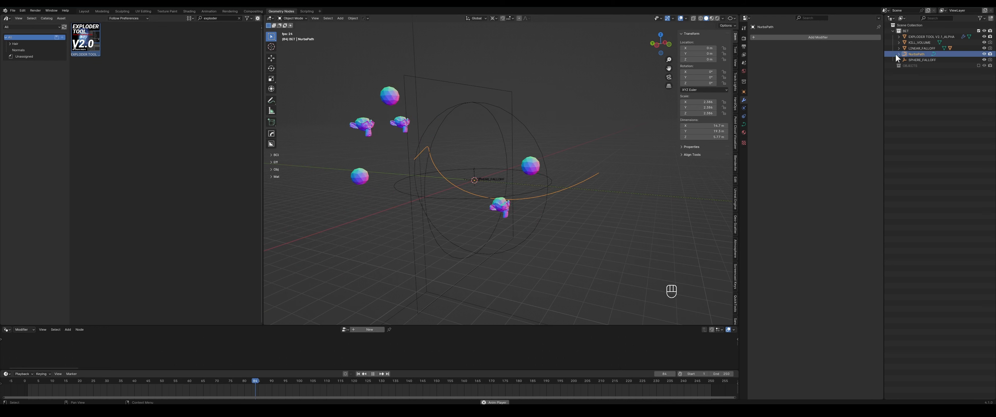
Select the exploder tool object and set Modifier 2 of Position along curve to V - Noise 1
left_click(921, 37)
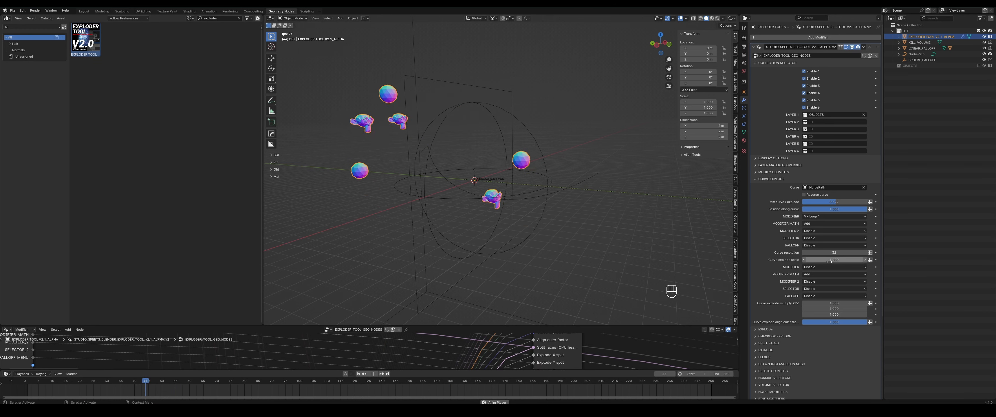
left_click(811, 229)
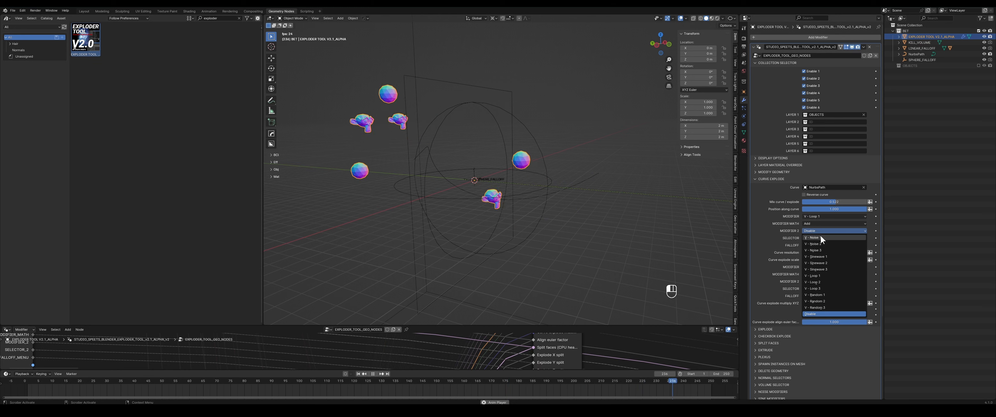
left_click(818, 237)
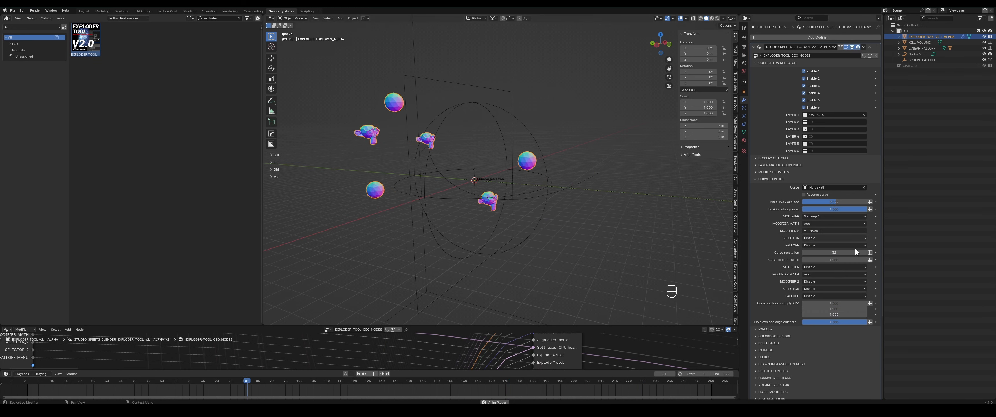
Try Subtract, Multiply and Divide in turn as the modifier math for Position along curve
left_click(816, 224)
left_click(816, 235)
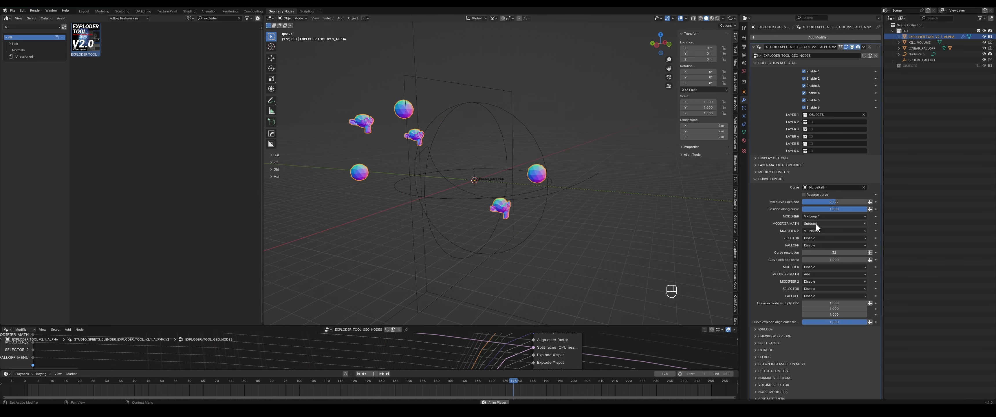
left_click(816, 223)
left_click(822, 241)
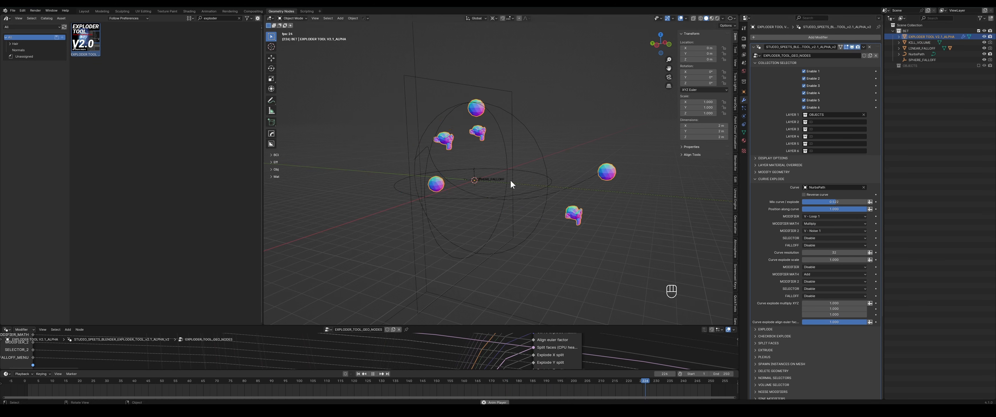
left_click(808, 224)
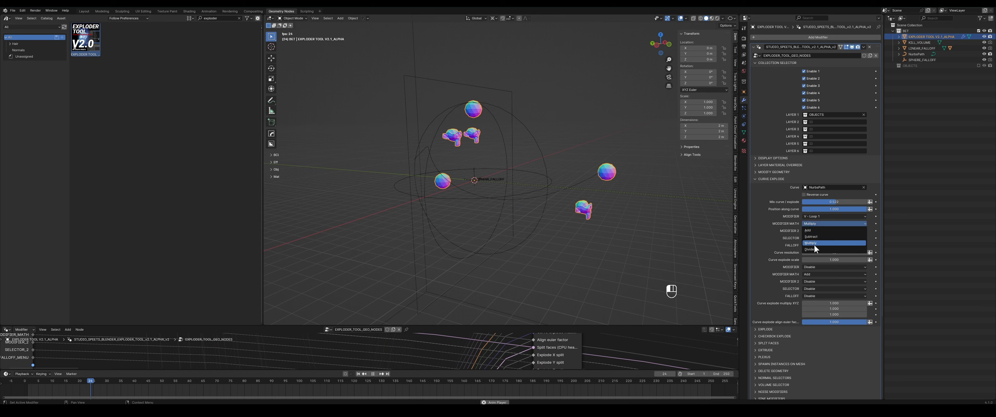
left_click(812, 249)
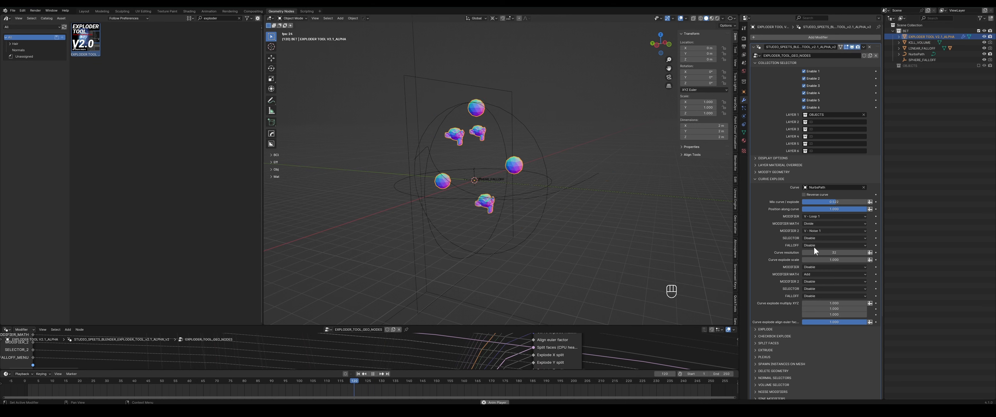
Try V - Sinewave 1 as Modifier 2, and restore the math to Add with Modifier 2 disabled
left_click(812, 229)
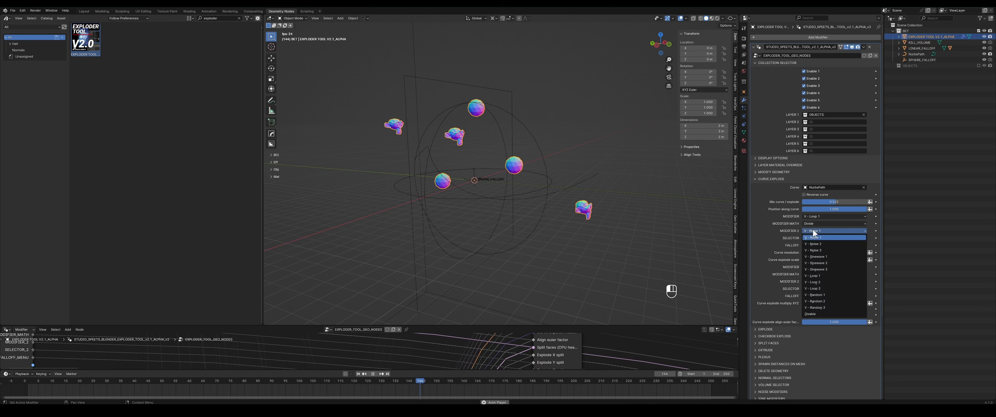
left_click(821, 256)
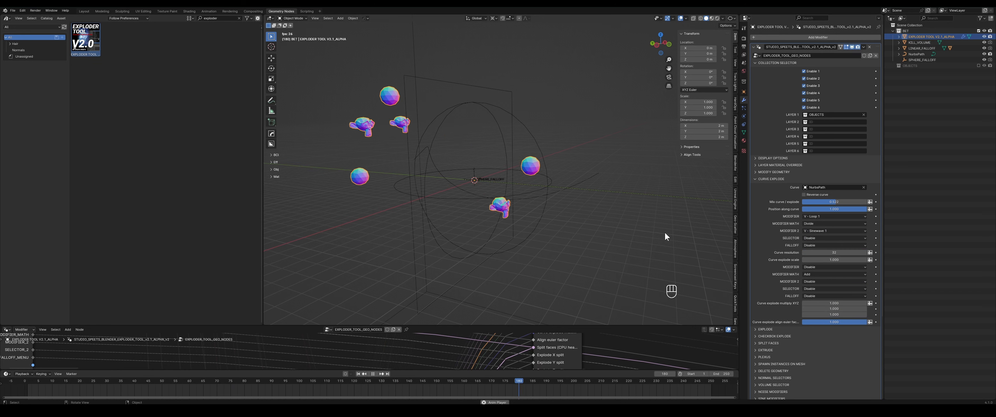
left_click(812, 224)
left_click(816, 231)
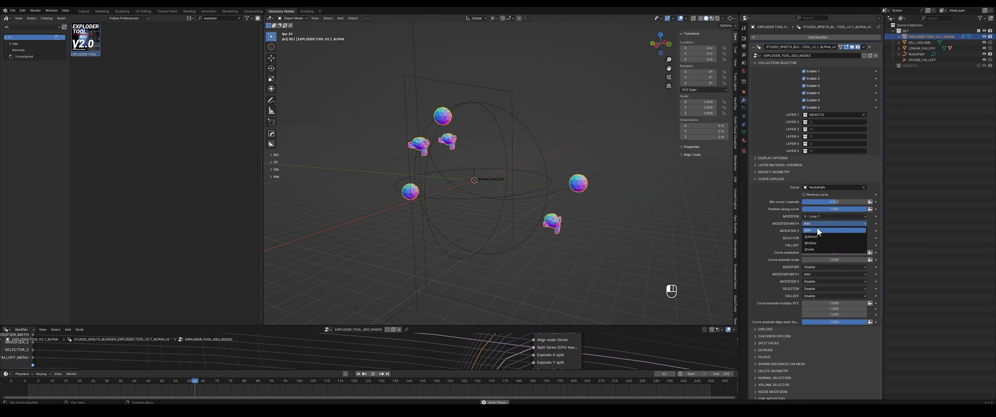
left_click(818, 231)
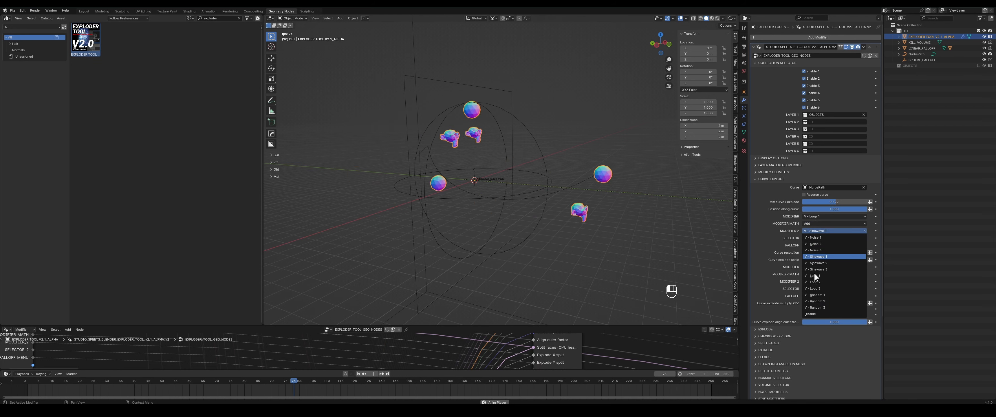
left_click(809, 314)
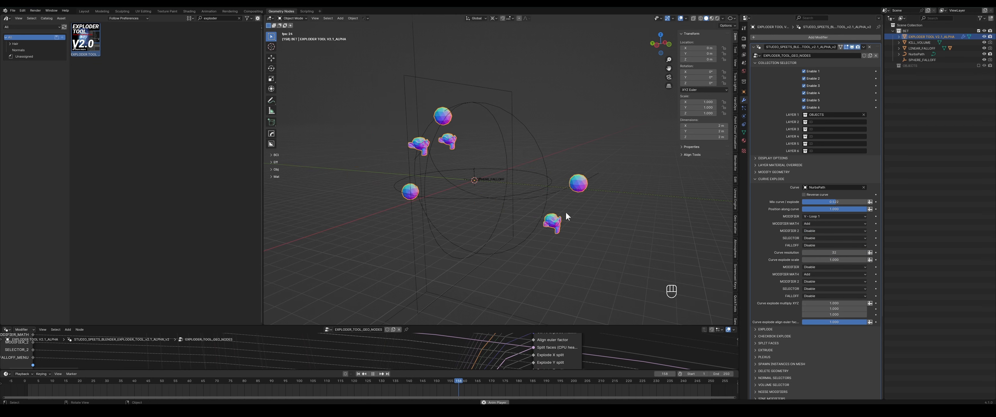
Examine the NURBS path's curve data settings, including Texture Space, Geometry, Start & End Mapping and Path Animation
middle_click_drag(566, 212, 561, 180)
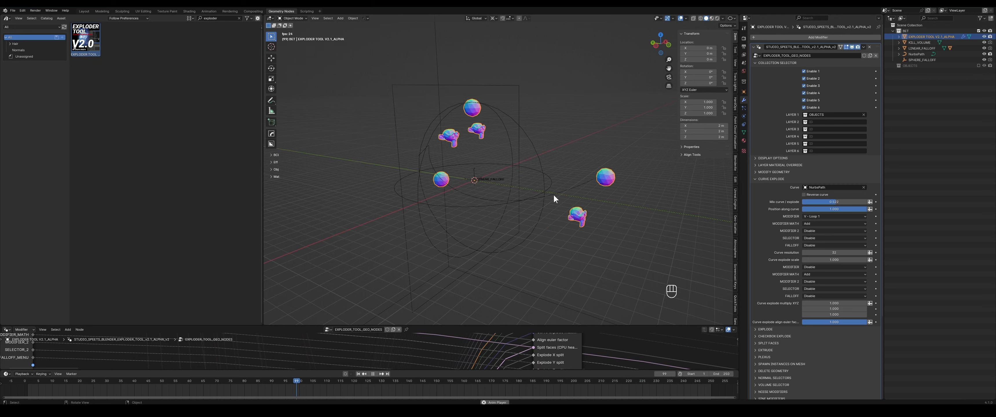
left_click(582, 184)
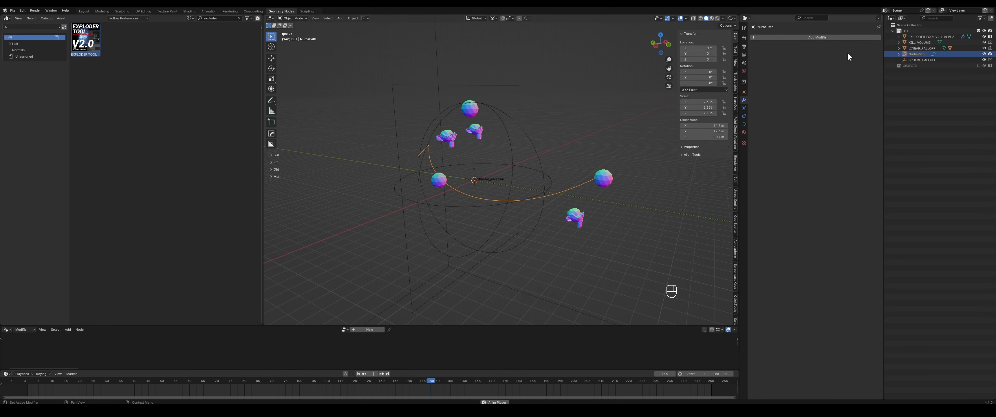
left_click(744, 125)
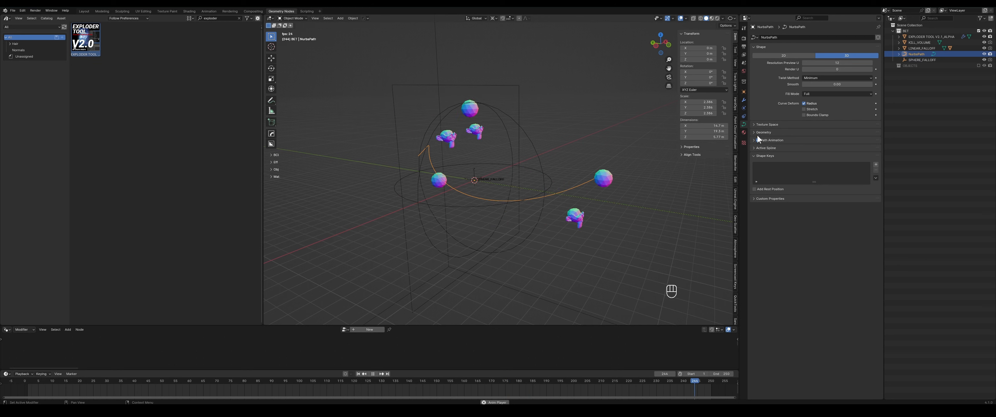
left_click(762, 124)
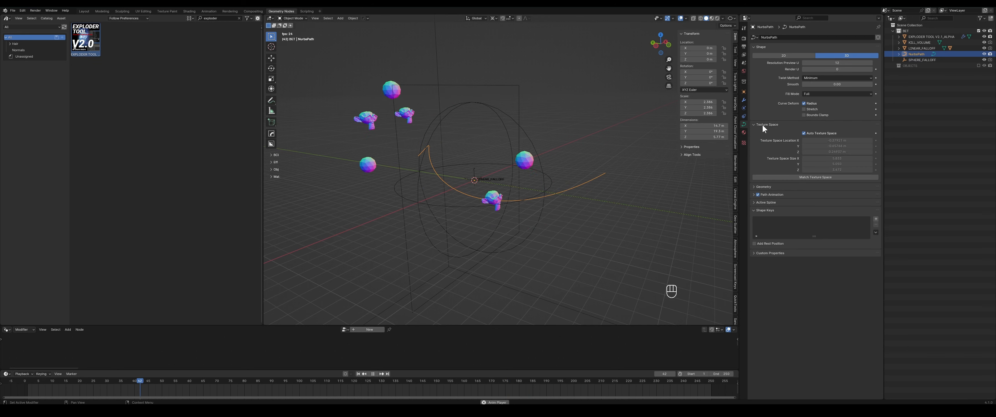
left_click(761, 186)
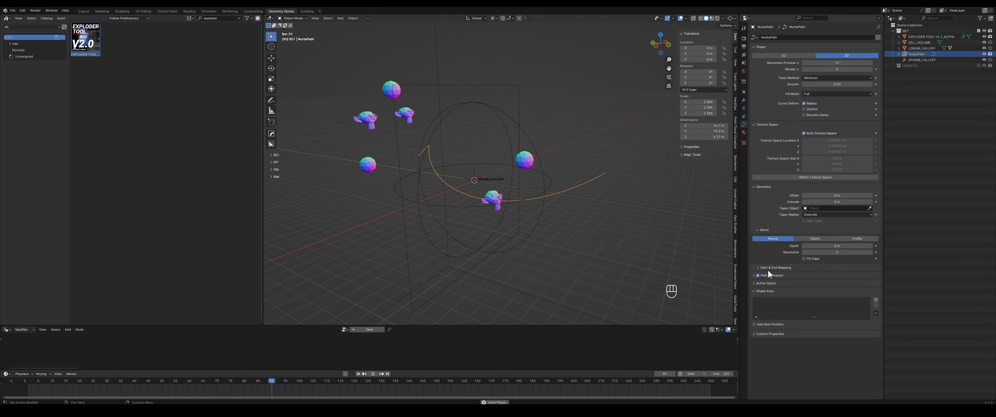
left_click(768, 270)
left_click(767, 304)
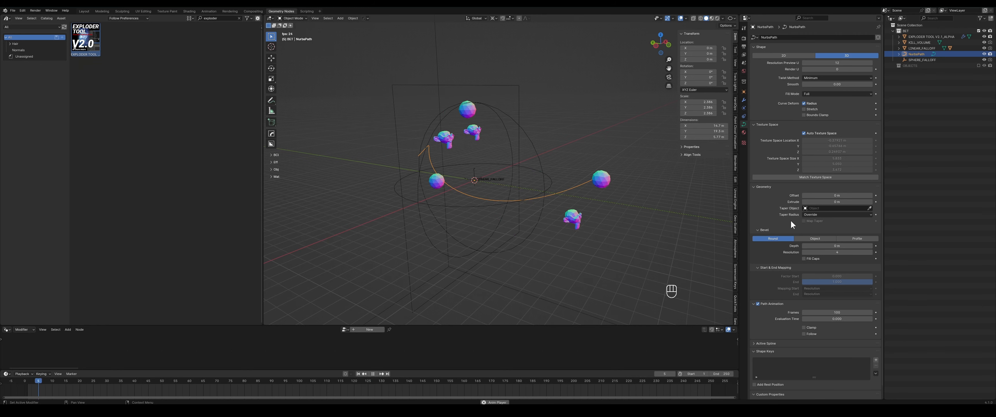
Make the NURBS path a closed loop by enabling Cyclic U in its Active Spline settings
left_click(762, 343)
left_click(804, 352)
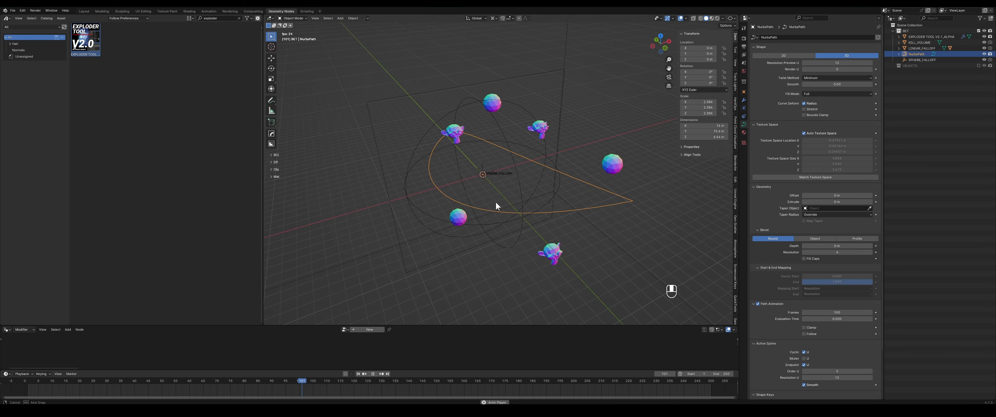
middle_click_drag(496, 202, 562, 187)
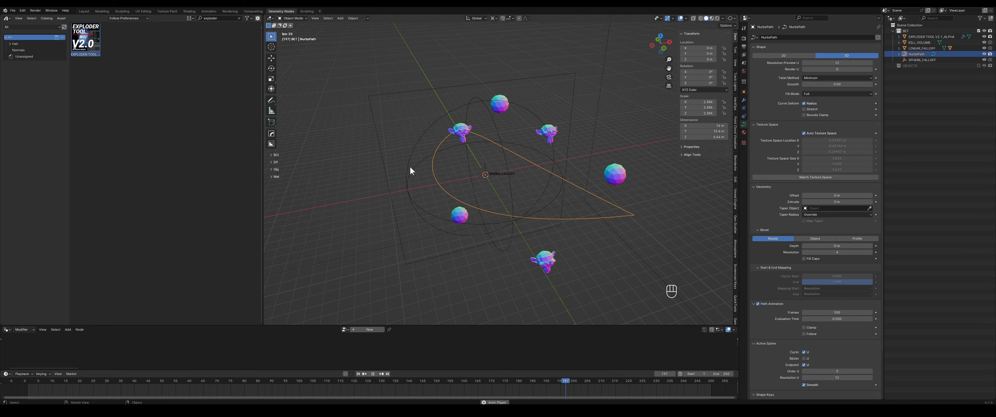
mouse_move(548, 188)
middle_mouse_down()
mouse_move(521, 174)
mouse_move(546, 179)
middle_mouse_up()
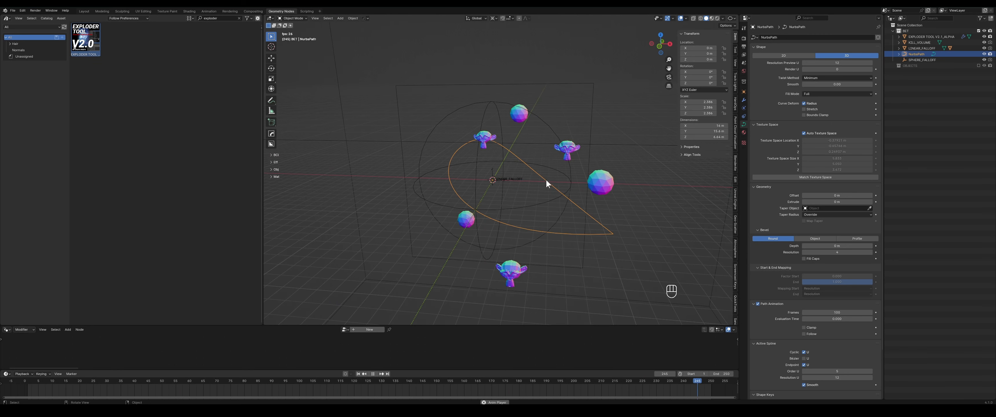
Move the NURBS path's end control point outward in Edit Mode to widen the closed curve
key("Tab")
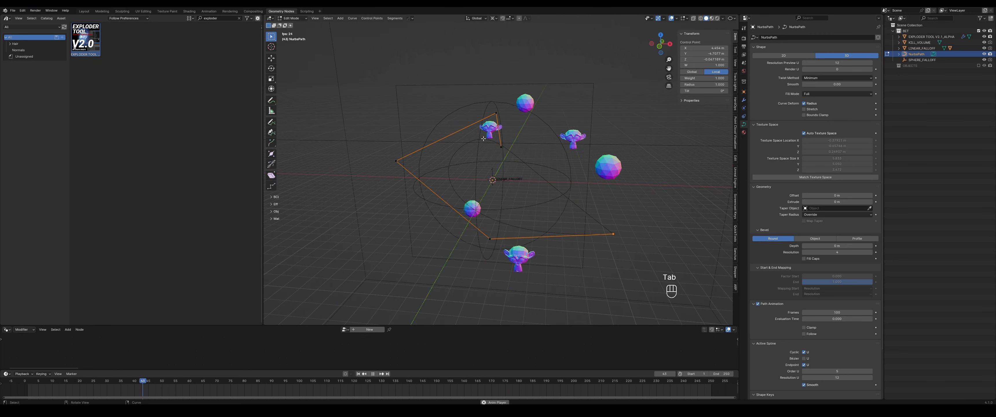
key("g")
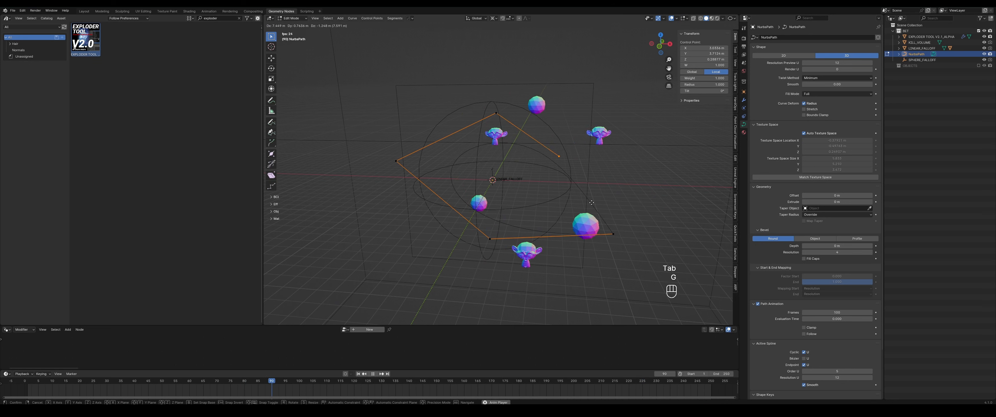
middle_click_drag(579, 196, 605, 207)
key("Tab")
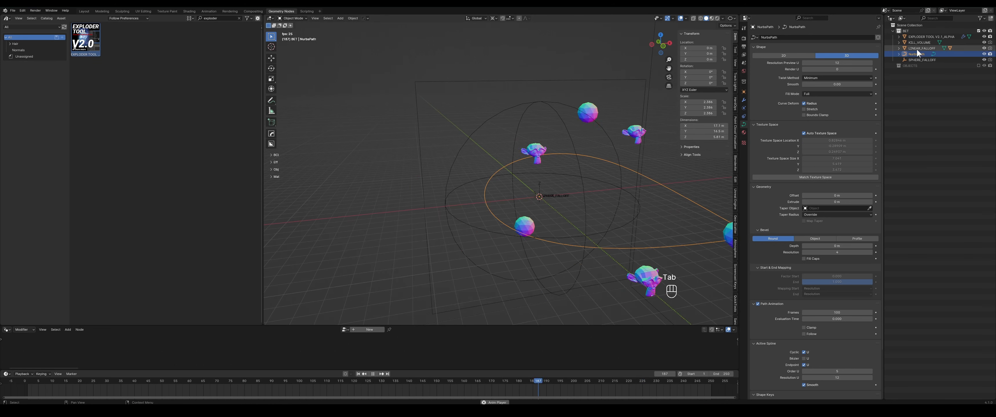
Select the exploder tool object and keep its modifier settings pinned, with the Curve Explode section in view
left_click(928, 36)
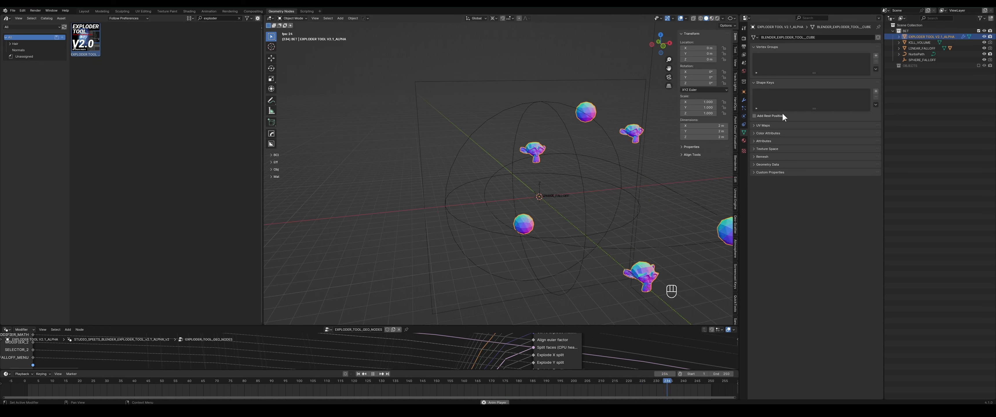
left_click(879, 27)
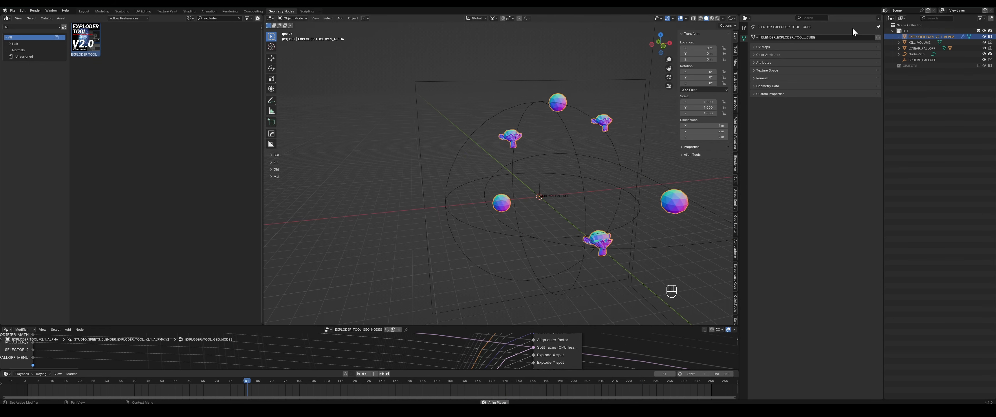
left_click(878, 26)
left_click(744, 101)
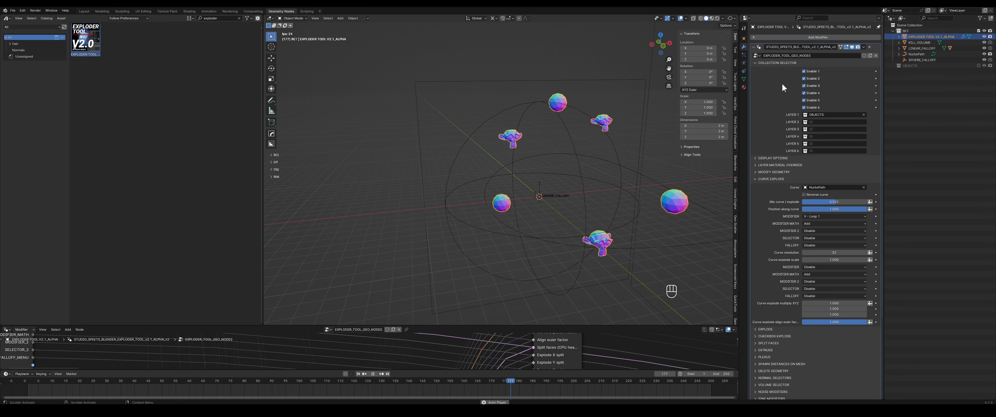
scroll(775, 100, "down", 3)
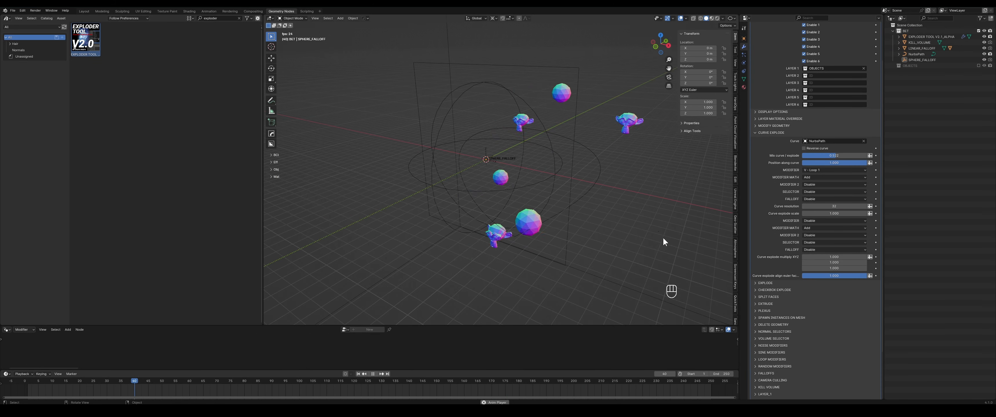
Try several larger values for the Curve explode scale
mouse_move(827, 214)
left_mouse_down()
mouse_move(847, 214)
mouse_move(820, 213)
left_mouse_up()
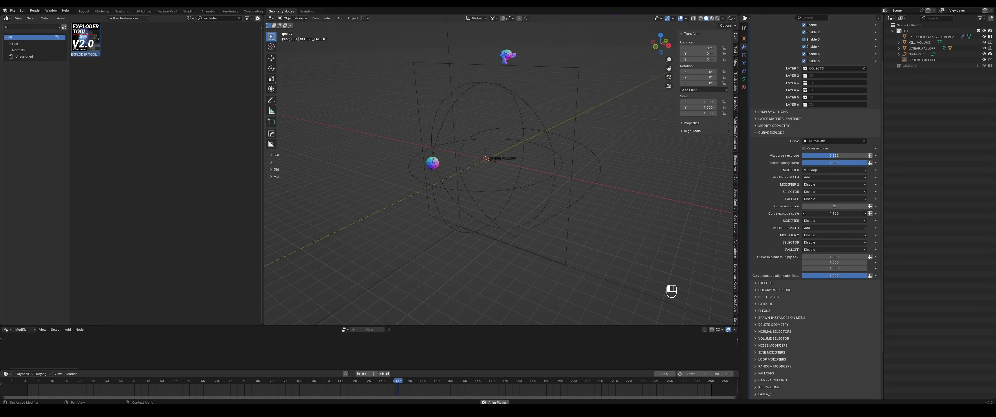
middle_click_drag(665, 205, 642, 201)
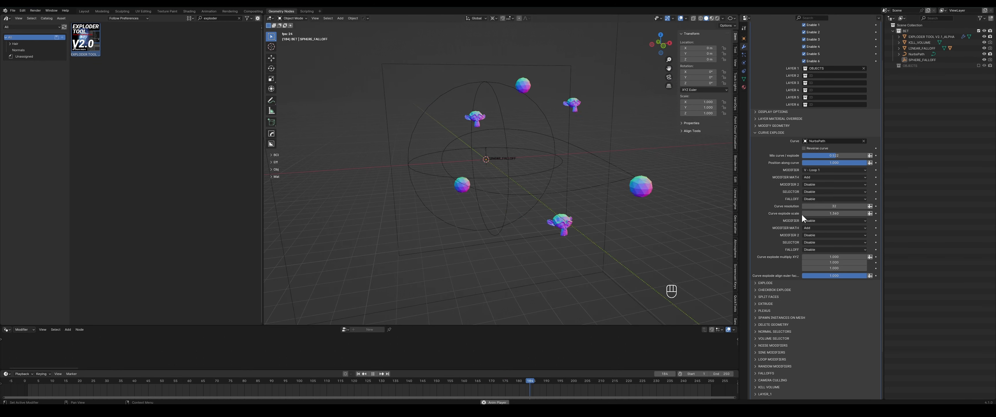
mouse_move(803, 215)
left_mouse_down()
mouse_move(850, 213)
mouse_move(820, 213)
left_mouse_up()
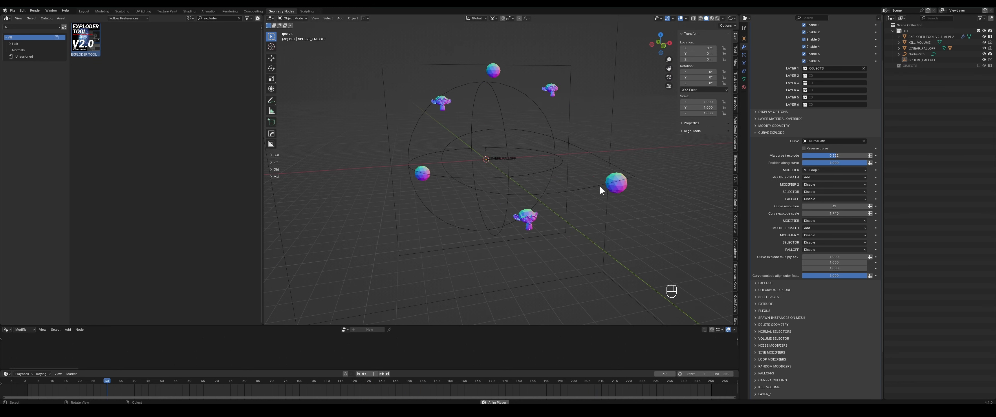
Select the NURBS path and move one of its control points downward in Edit Mode to bend the loop
left_click(536, 132)
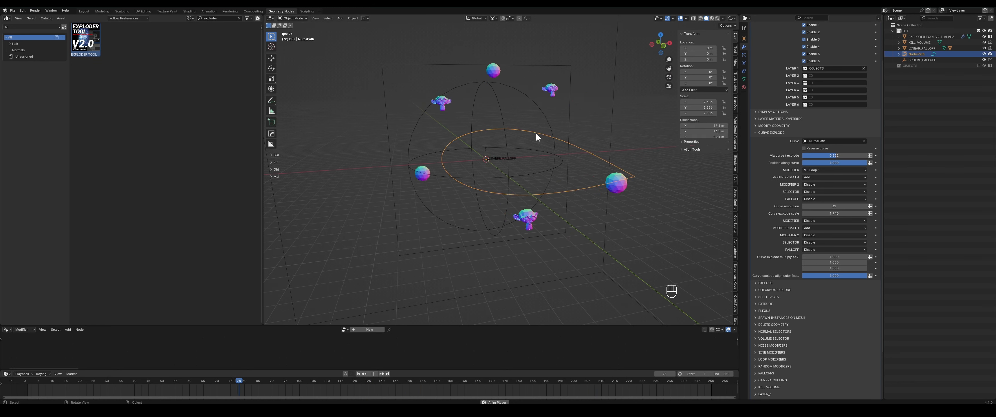
key("Tab")
key("g")
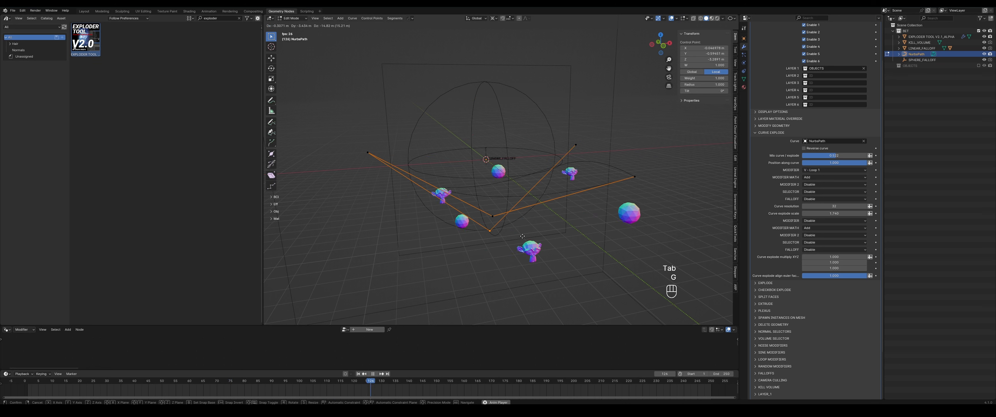
left_click(525, 229)
key("Tab")
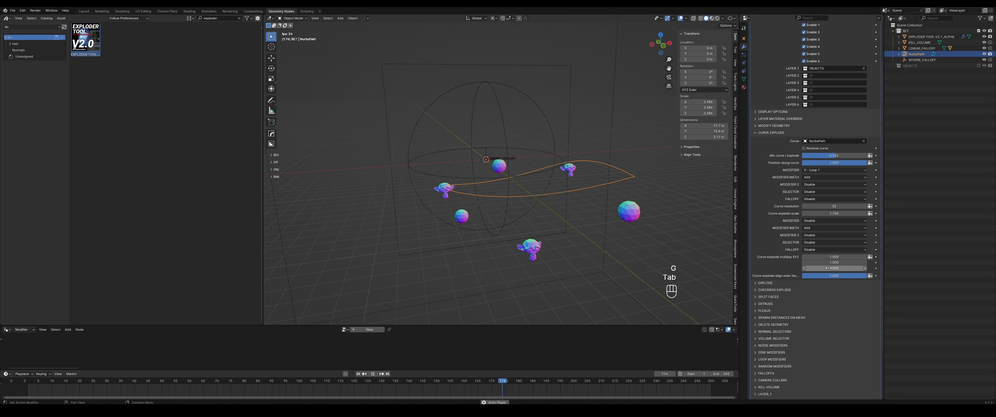
Move the NURBS path with the Curve explode scale raised to about 4.5, try rotating it, and reset the scale to 1
mouse_move(838, 213)
left_mouse_down()
mouse_move(865, 213)
mouse_move(835, 213)
left_mouse_up()
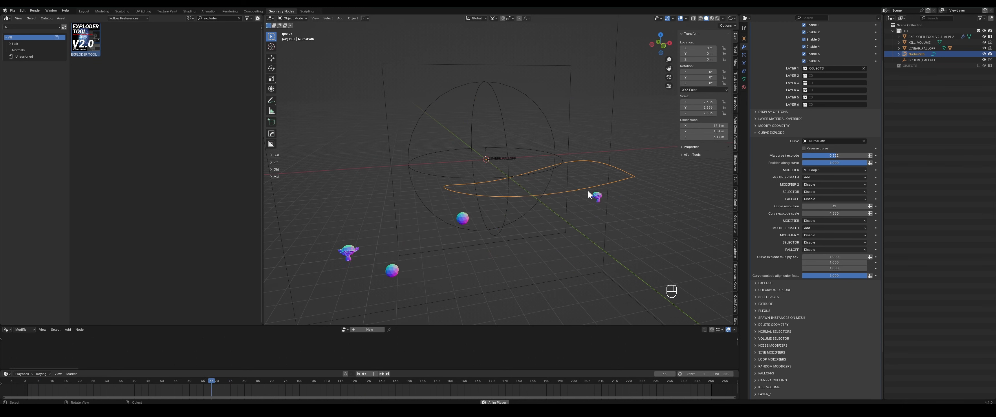
key("g")
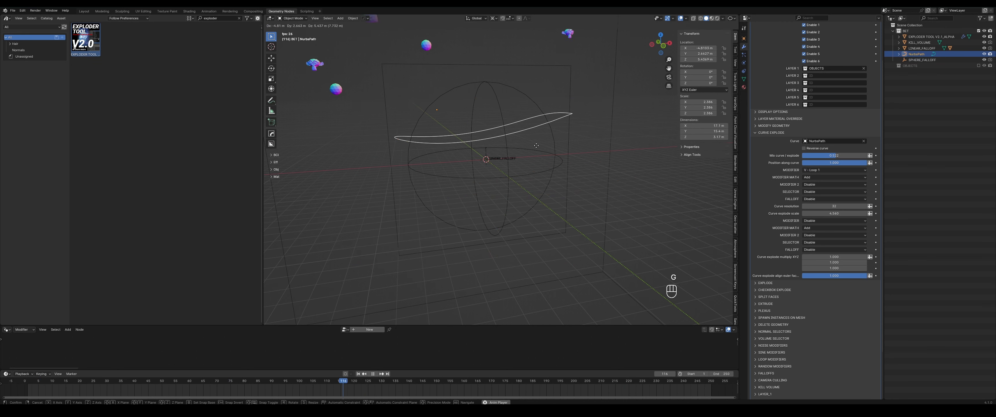
left_click(573, 155)
key("r")
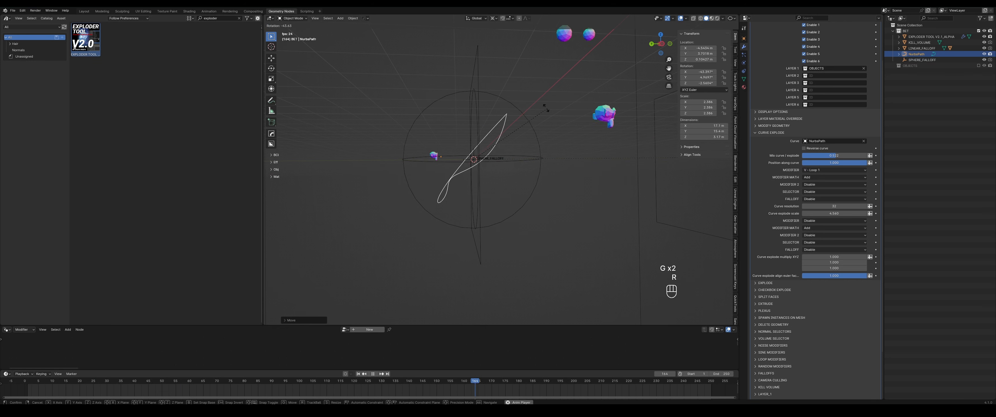
right_click(548, 249)
middle_click_drag(548, 250, 516, 214)
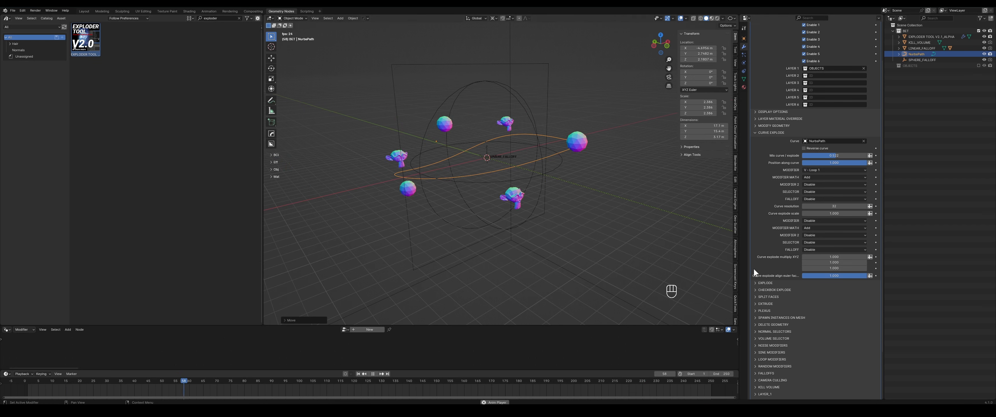
Enable Split Faces and increase the Explode X split to about 4.7
scroll(754, 267, "down", 2)
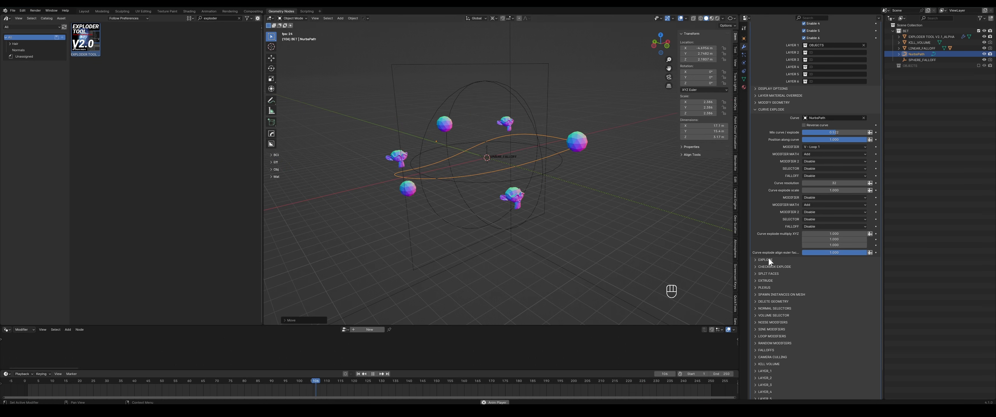
left_click(767, 272)
scroll(569, 155, "up", 2)
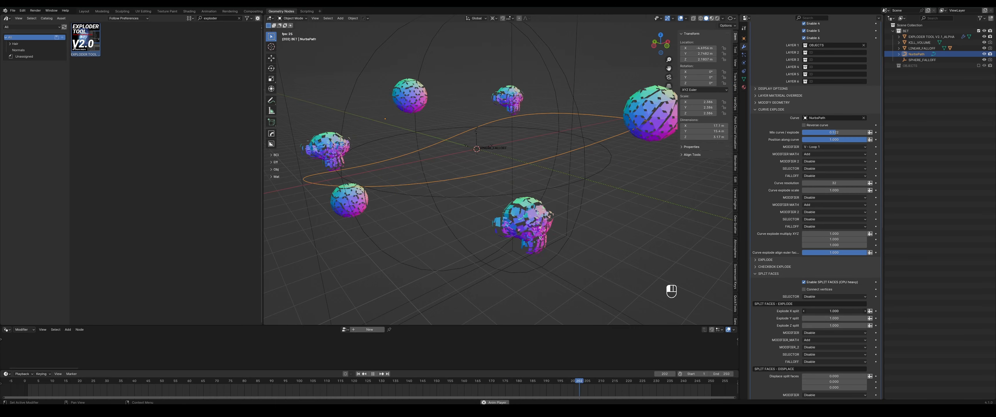
left_click_drag(835, 311, 851, 311)
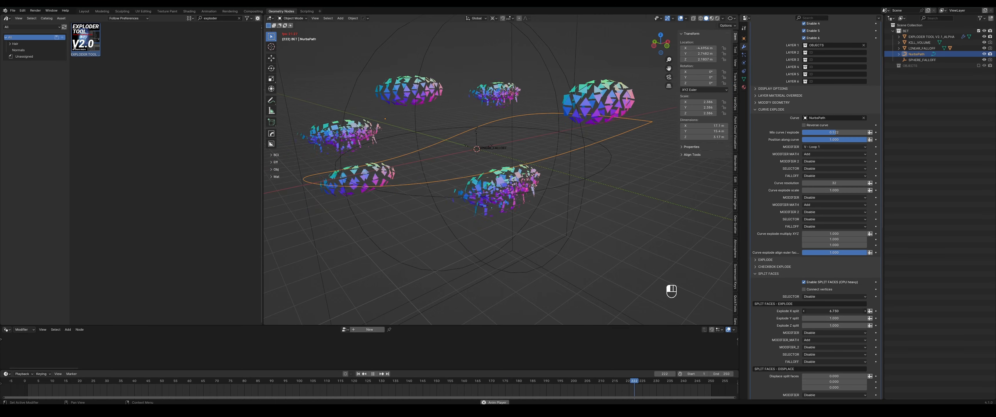
Try V - Noise 1 and V - Noise 3 as the Split Faces explode modifier, and settle on V - Noise 2
left_click(810, 333)
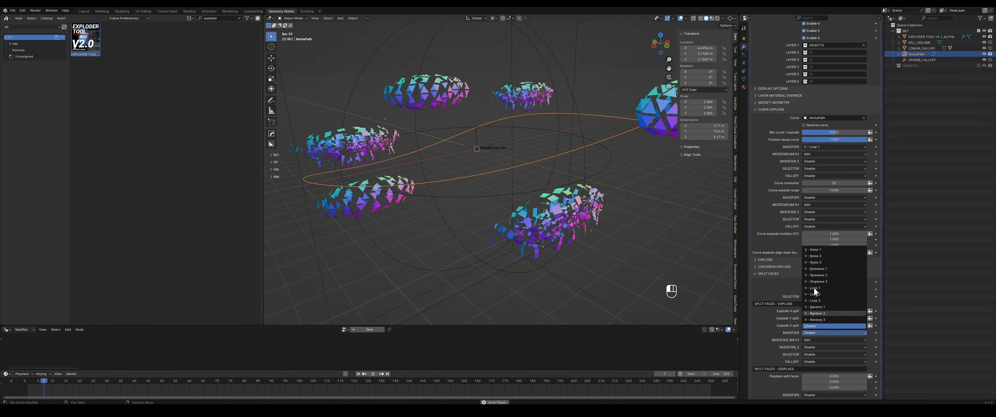
left_click(827, 250)
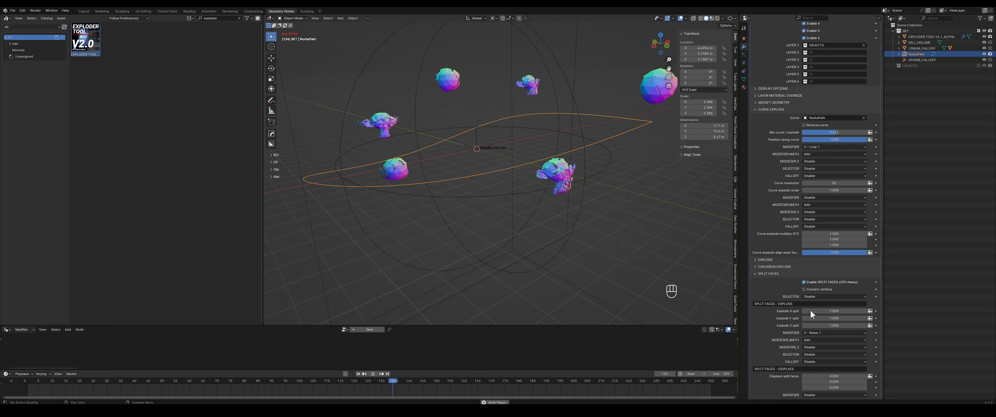
left_click(812, 332)
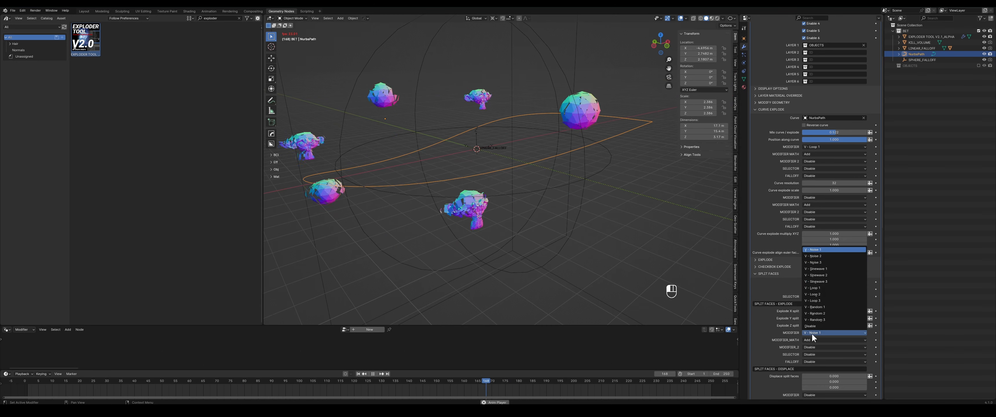
left_click(822, 262)
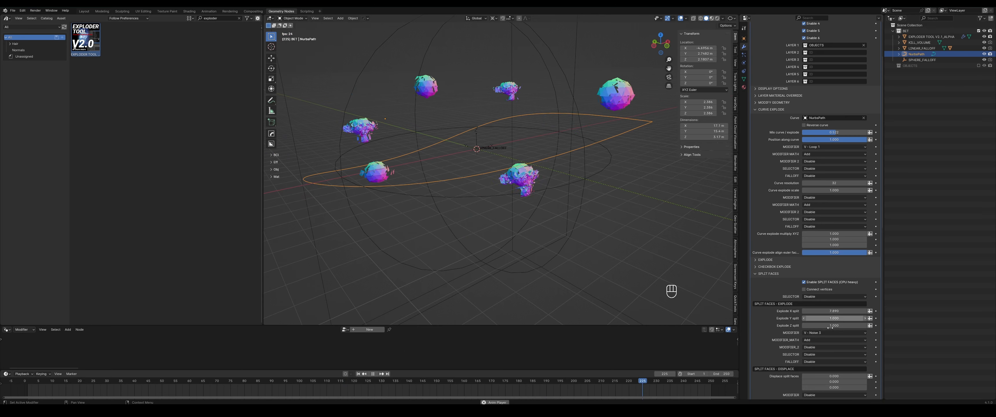
left_click(825, 332)
left_click(827, 257)
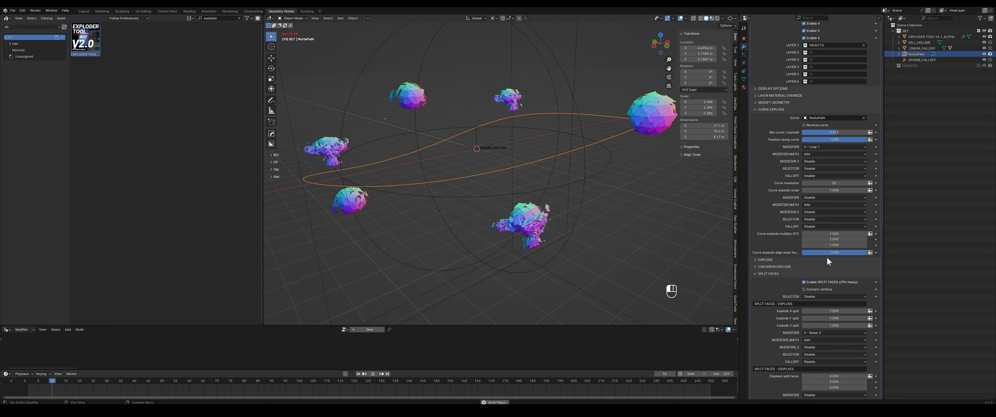
Set the Explode X, Y and Z split values to 10
left_click(828, 311)
type("10")
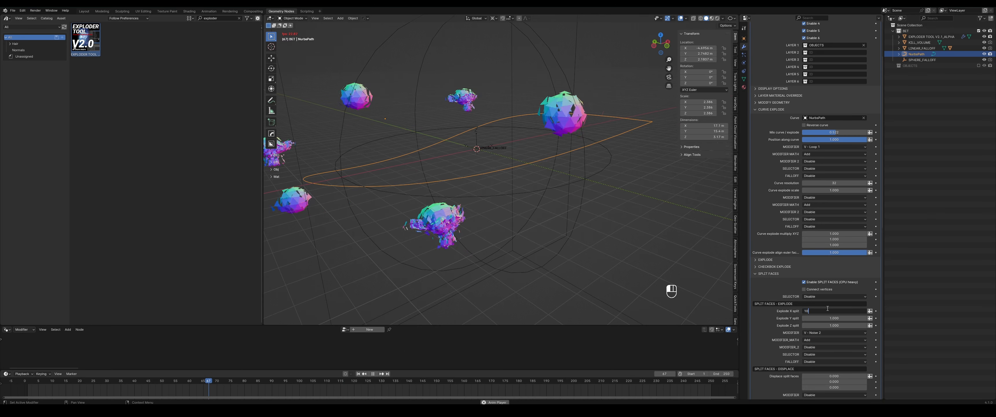
key("Return")
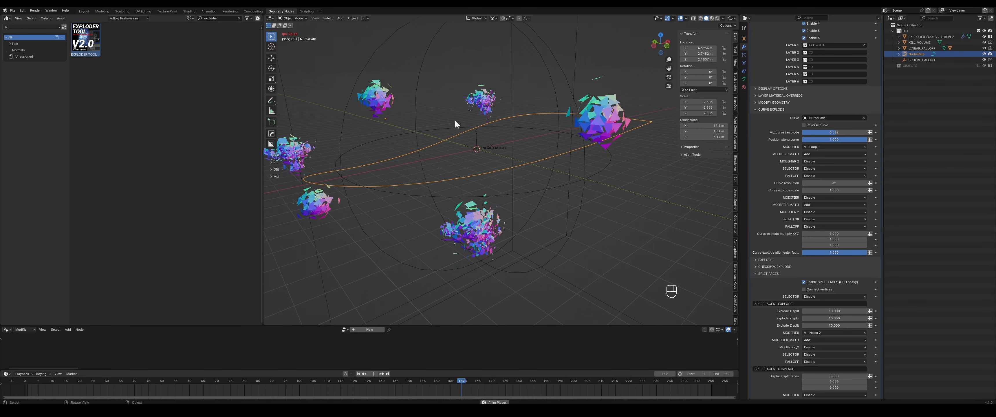
Set the Noise 2 scale to 1 in the Noise Modifiers settings
scroll(772, 309, "down", 15)
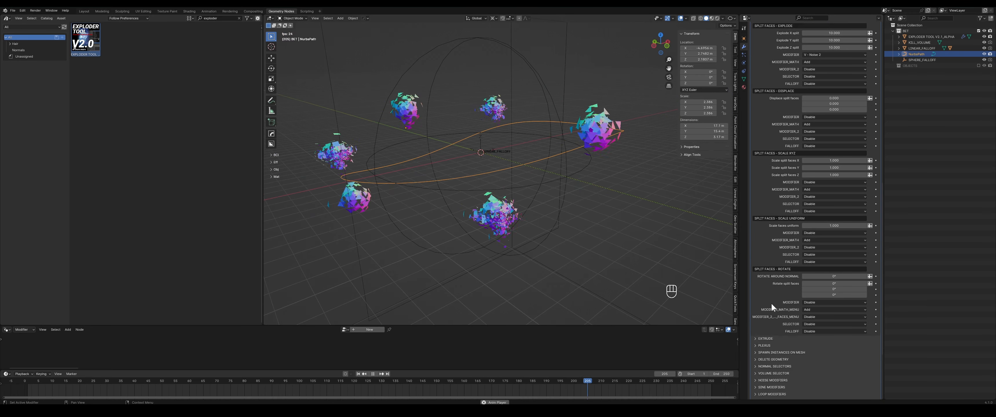
scroll(771, 303, "down", 3)
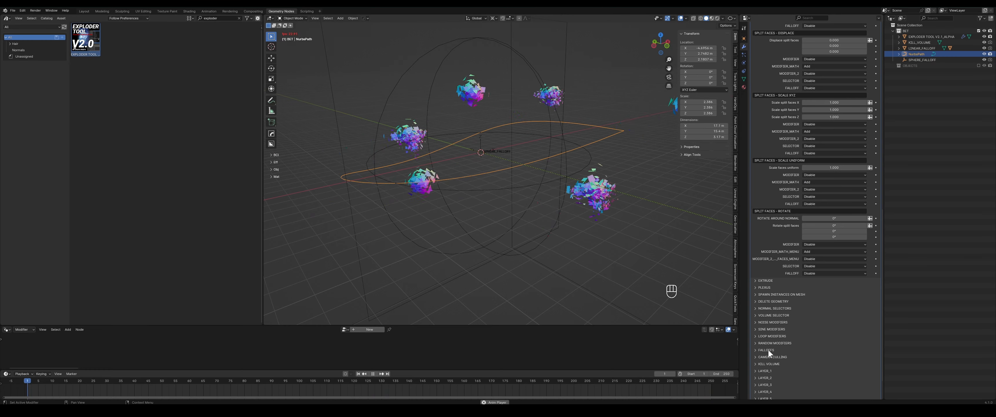
left_click(769, 322)
scroll(803, 337, "down", 6)
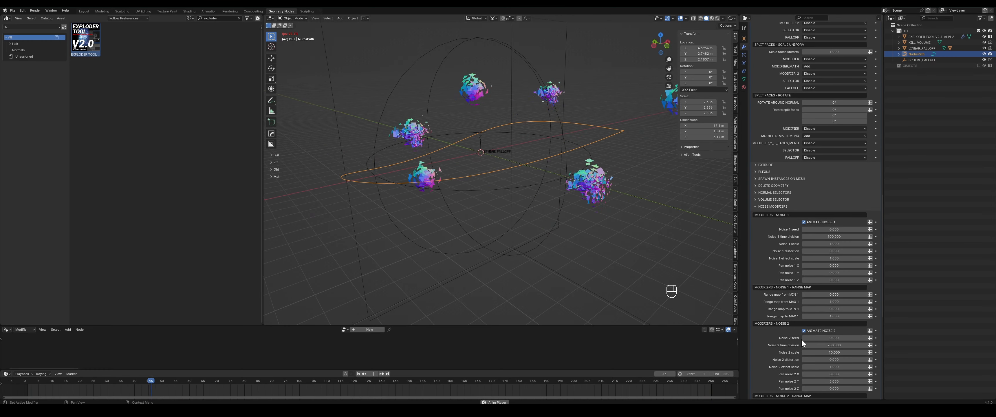
scroll(800, 290, "down", 2)
left_click(833, 306)
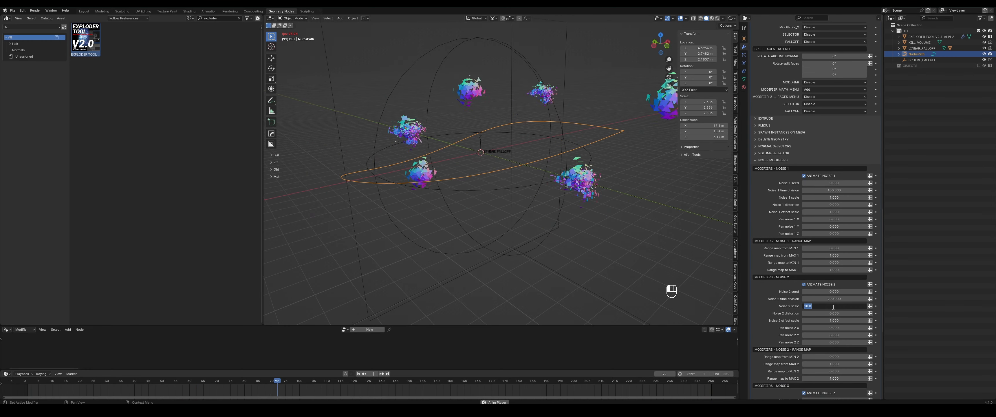
type("1")
key("Return")
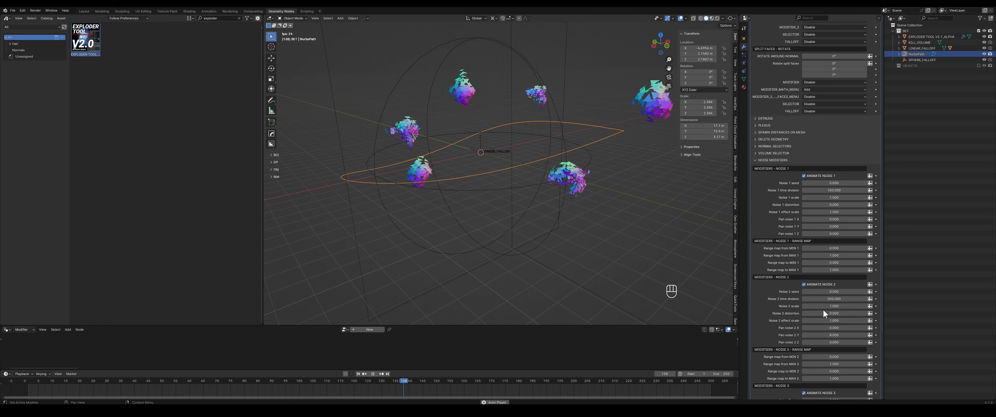
Set the Noise 2 scale to 0.1 in the Noise Modifiers settings
left_click(824, 306)
type(".1")
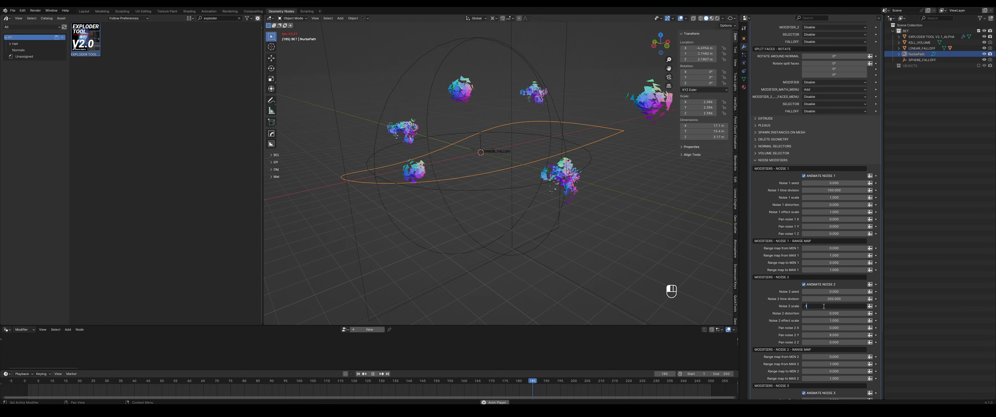
key("Return")
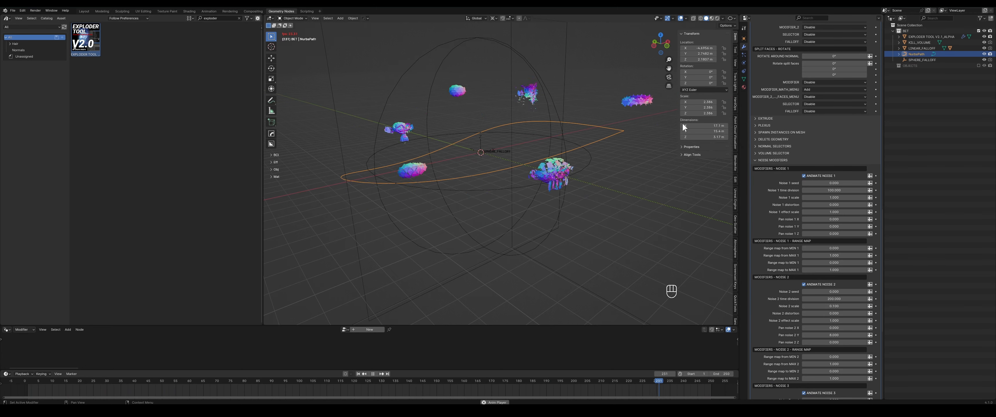
middle_click_drag(599, 151, 571, 155)
Review the exploder modifier's settings from Noise Modifiers back to Collection Selector and Curve Explode while examining the animated objects along the path
scroll(767, 272, "up", 5)
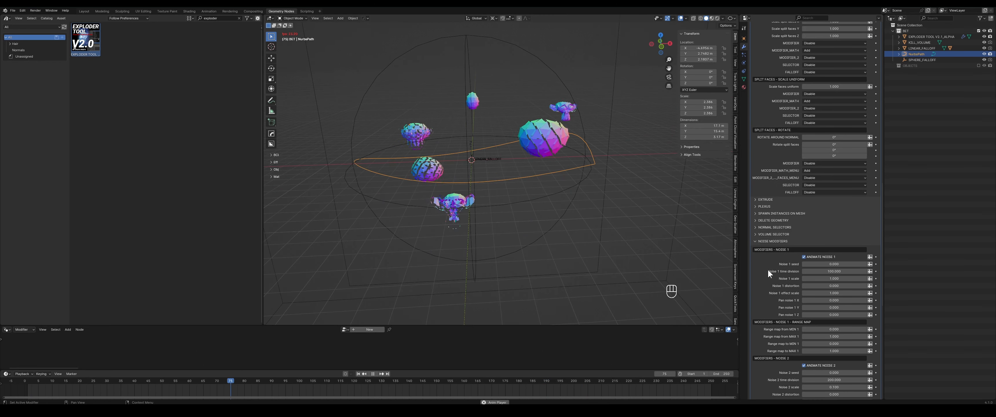
scroll(768, 270, "up", 20)
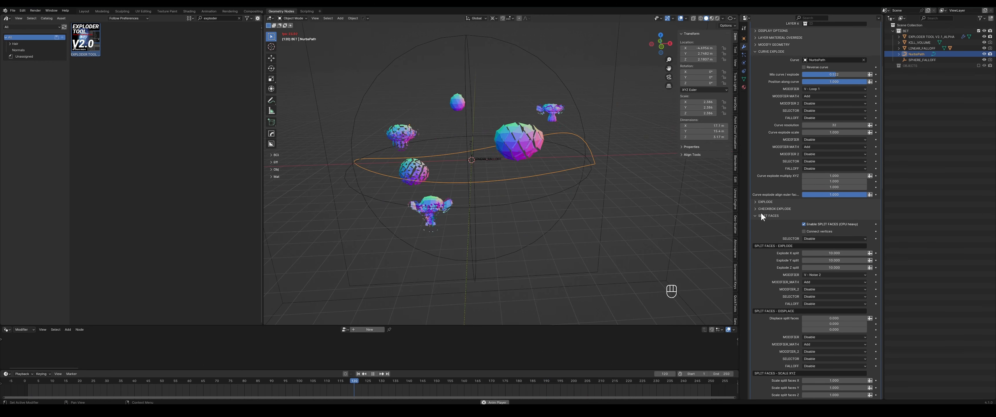
scroll(761, 213, "up", 6)
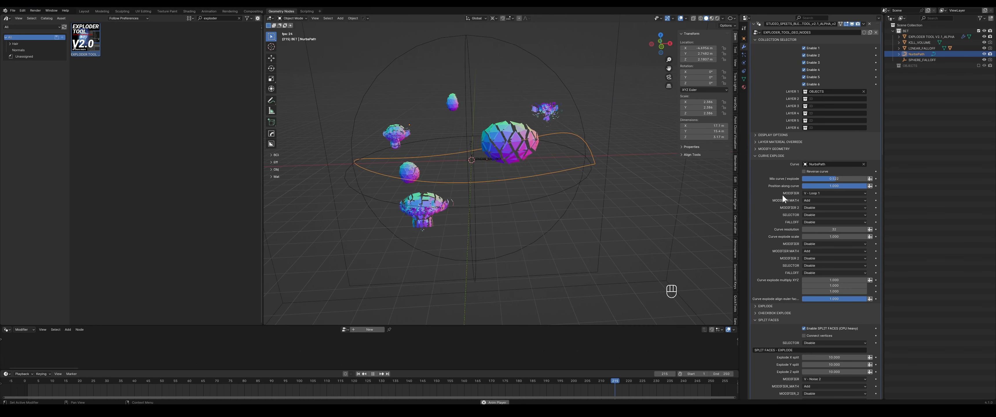
scroll(783, 194, "up", 2)
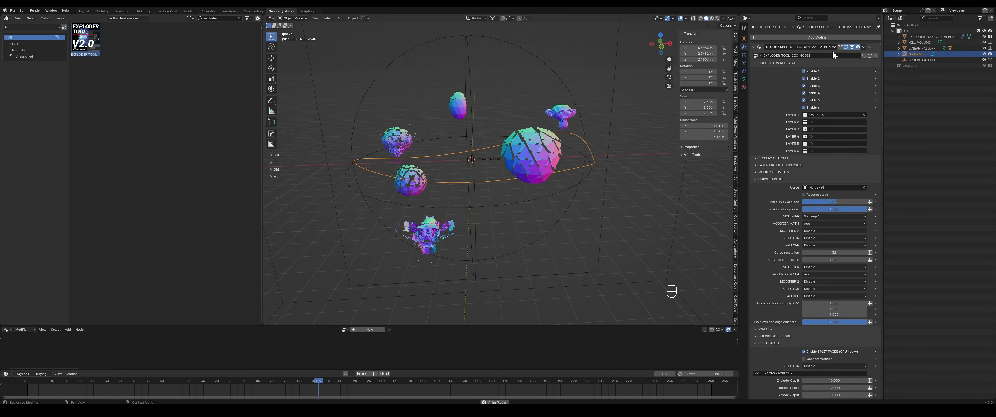
scroll(790, 240, "down", 2)
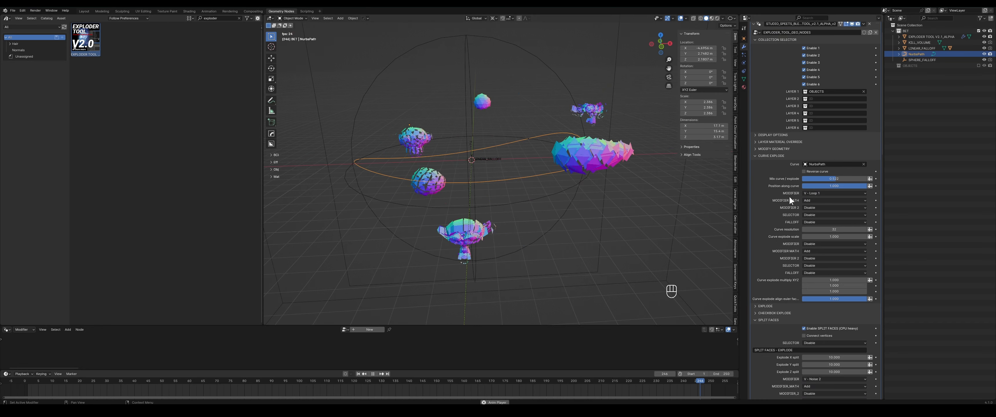
middle_click_drag(574, 197, 565, 212)
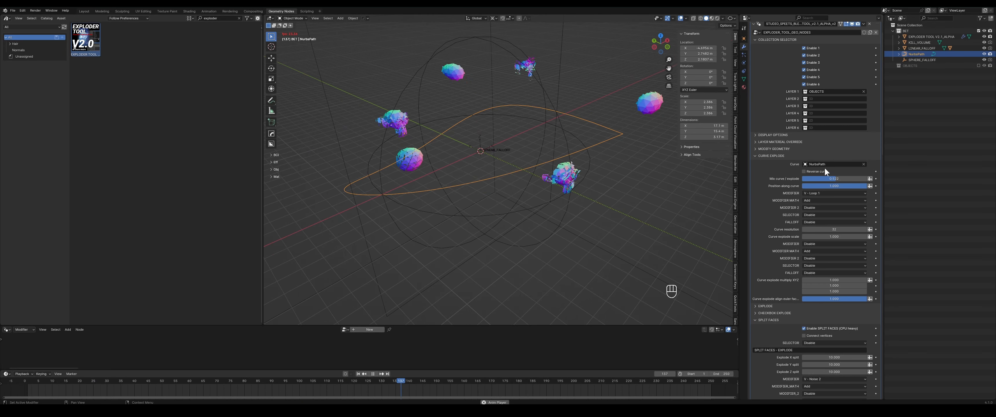
scroll(778, 191, "down", 5)
Collapse the Split Faces and Noise Modifiers settings and look through the Extrude and Plexus options
left_click(768, 228)
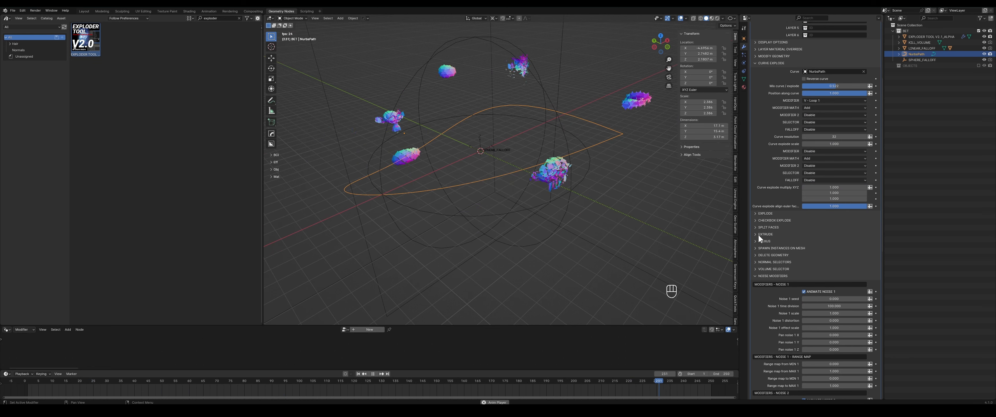
scroll(753, 273, "up", 1)
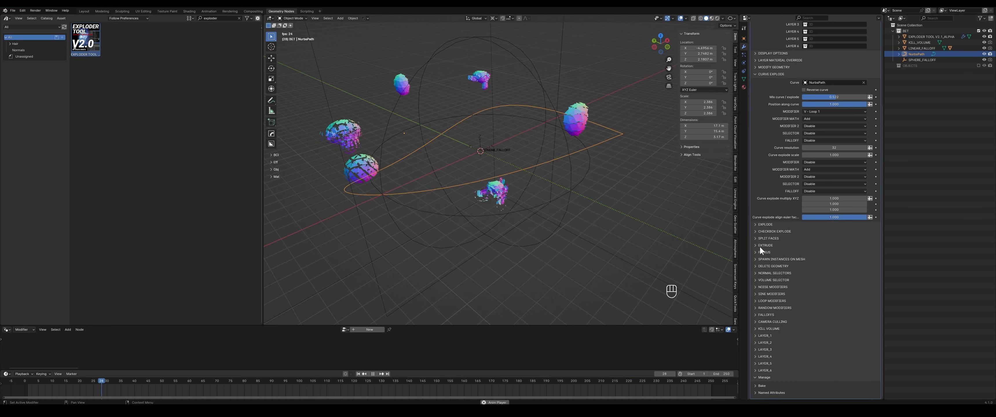
left_click(760, 246)
scroll(777, 260, "down", 10)
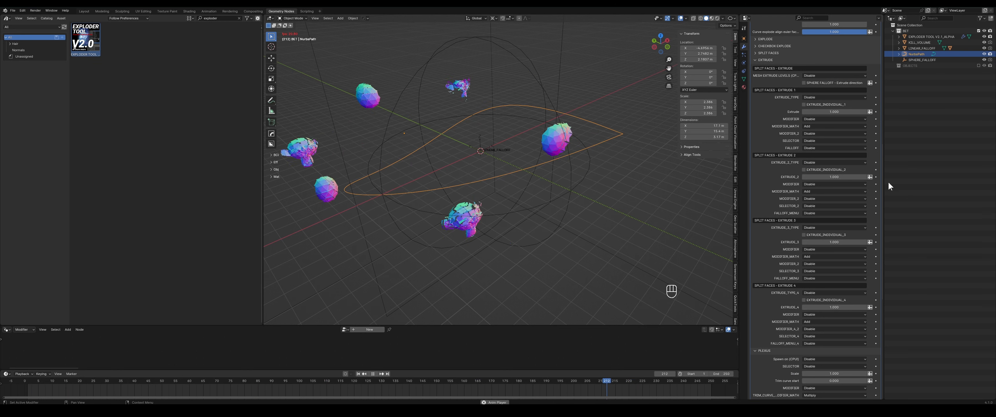
scroll(763, 214, "up", 6)
left_click(769, 153)
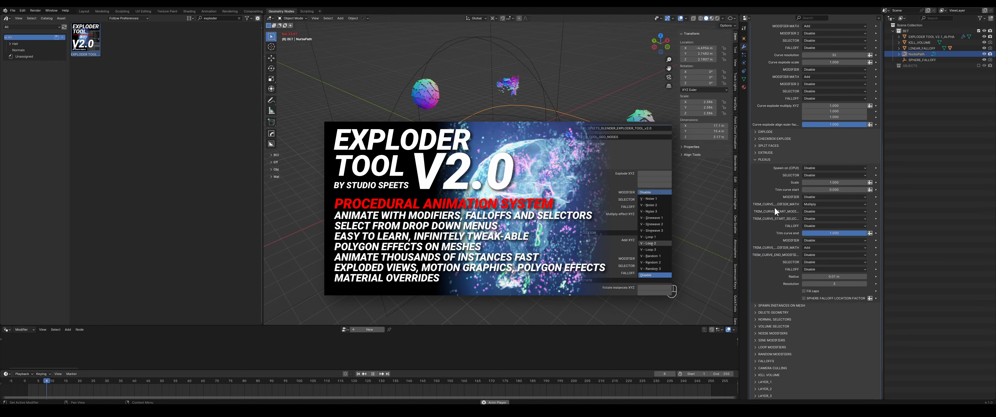
scroll(774, 208, "up", 12)
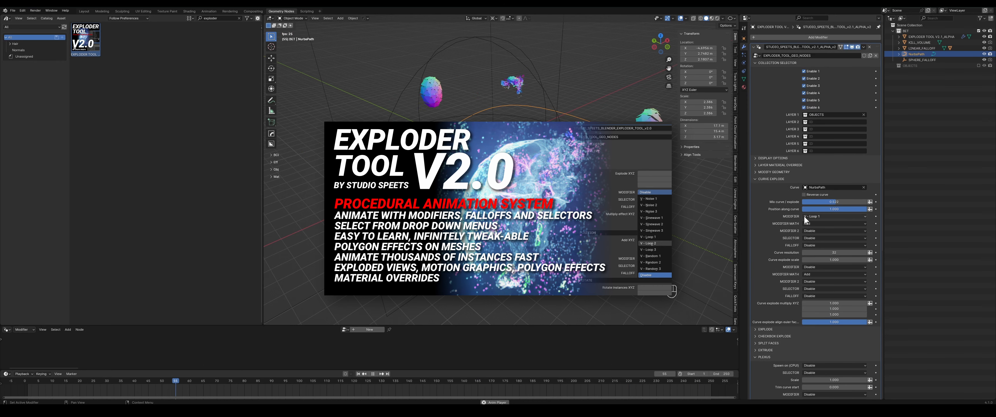